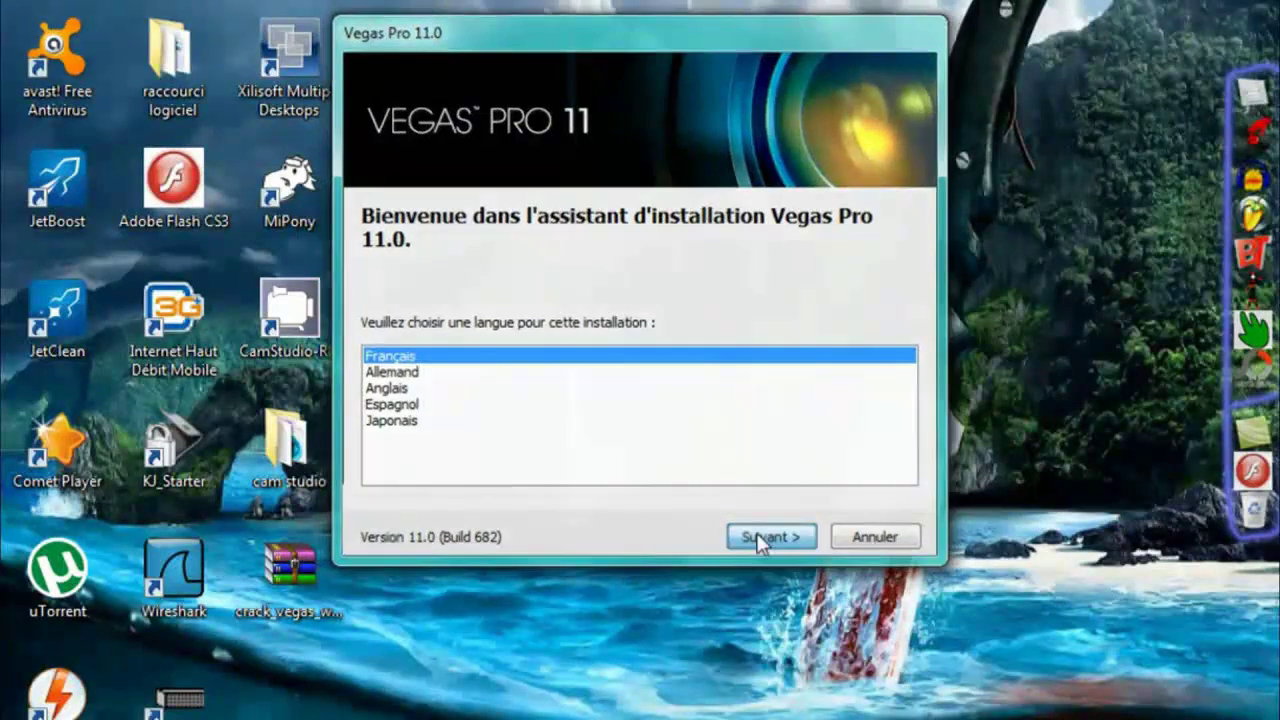
# Install Vegas Pro 11.0 in French to the default folder with a desktop shortcut, accepting the licence agreement.
pyautogui.click(760, 538)
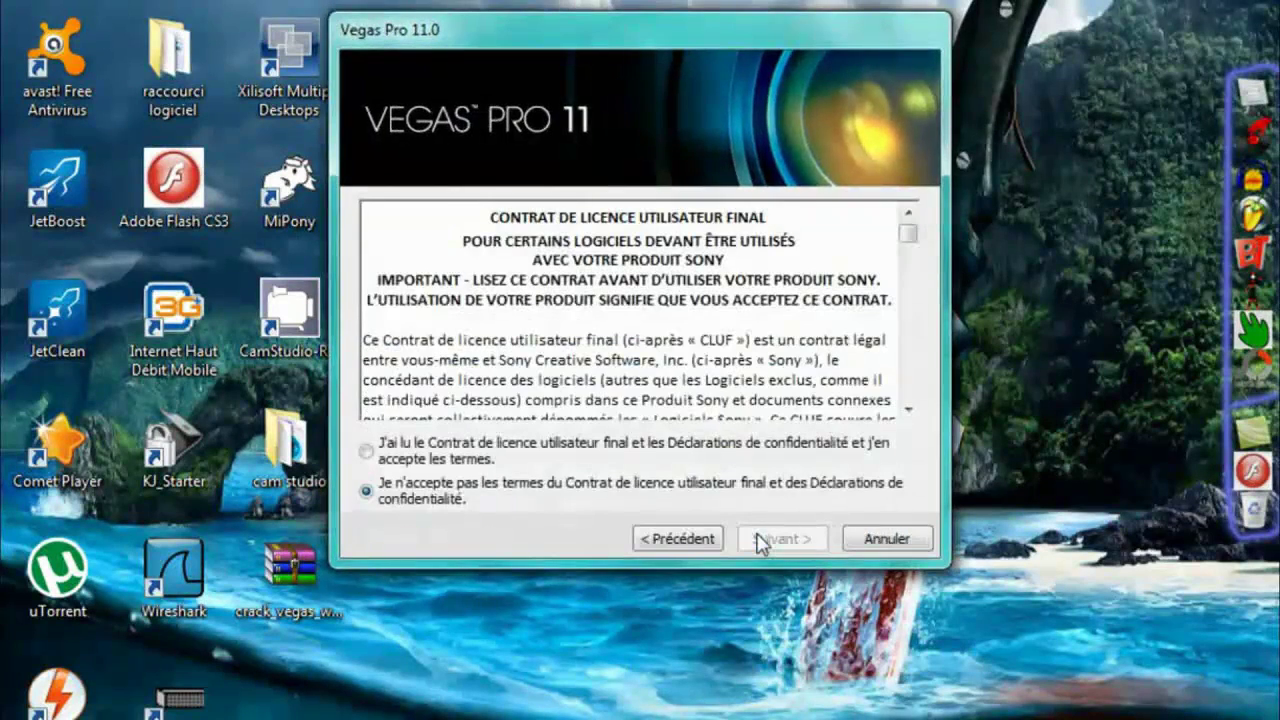
pyautogui.click(367, 452)
pyautogui.click(744, 541)
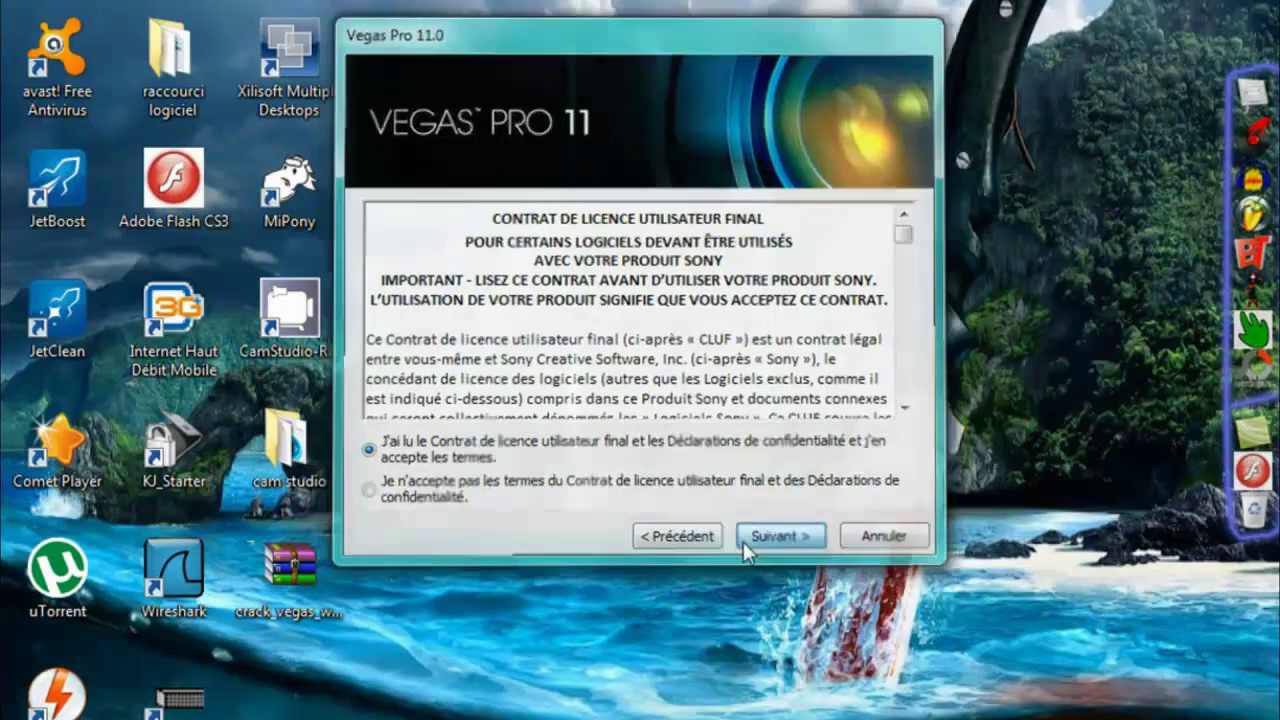
pyautogui.click(555, 484)
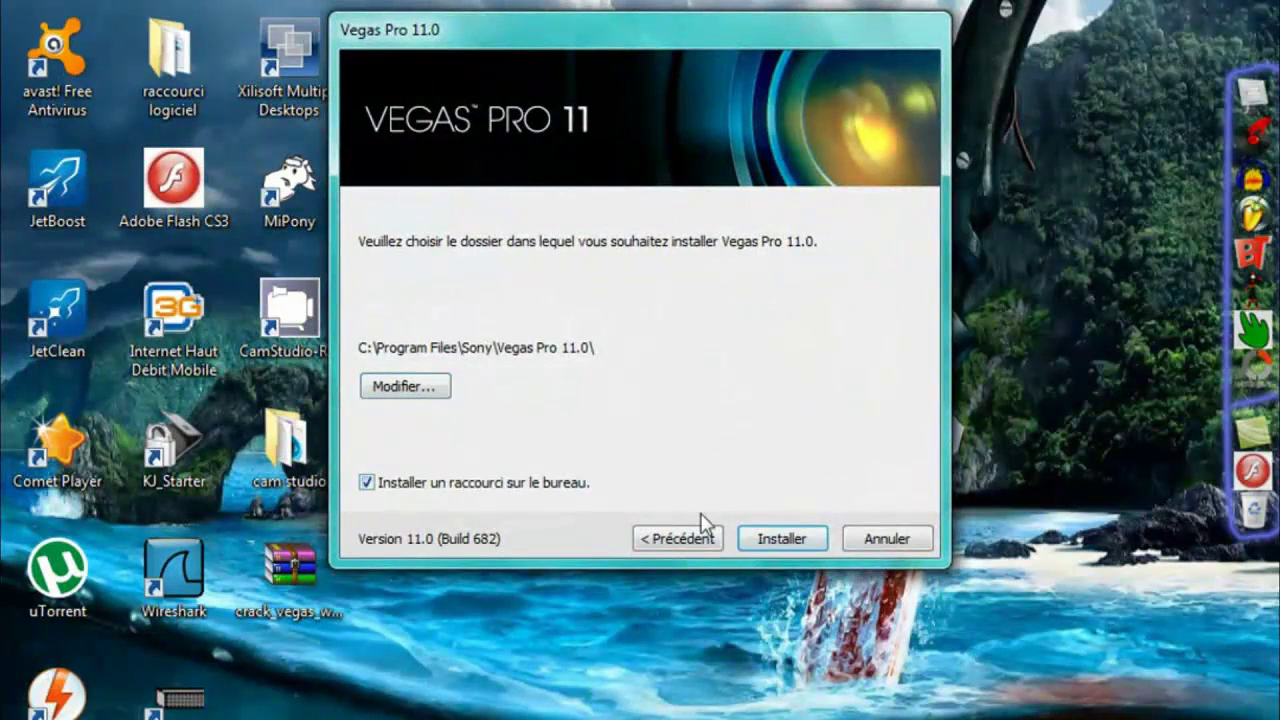
pyautogui.click(771, 540)
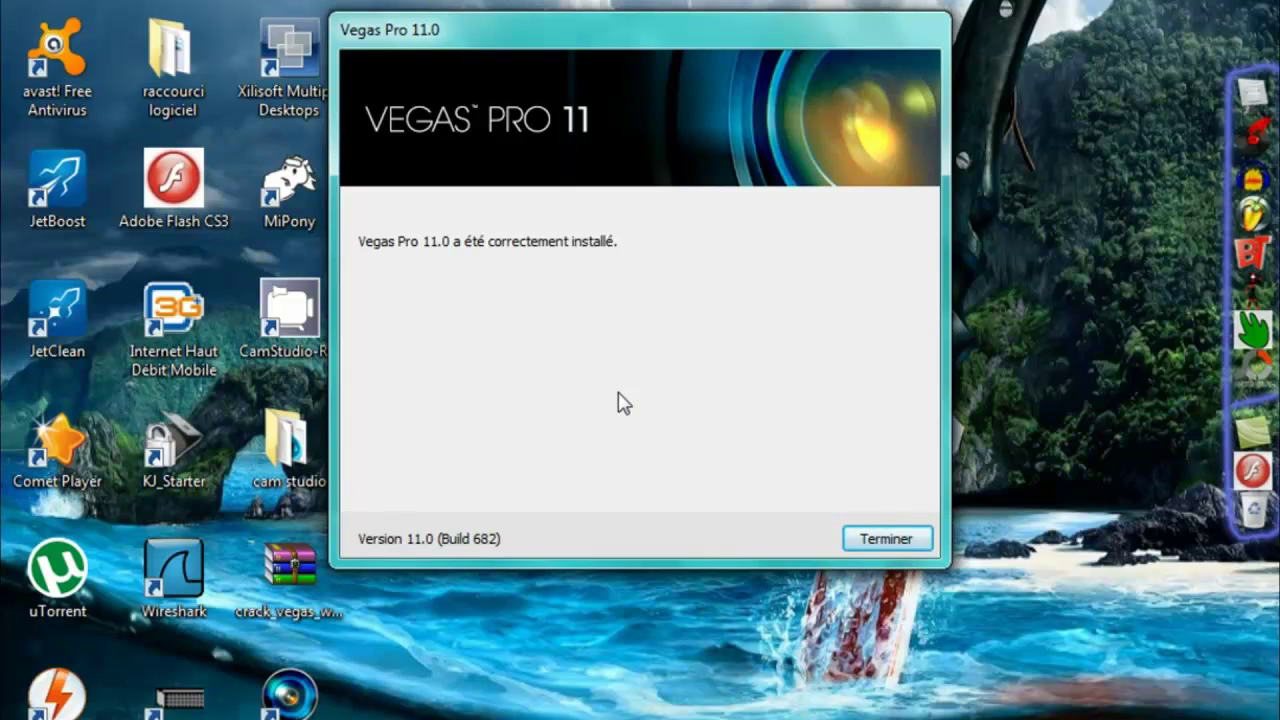
pyautogui.click(913, 538)
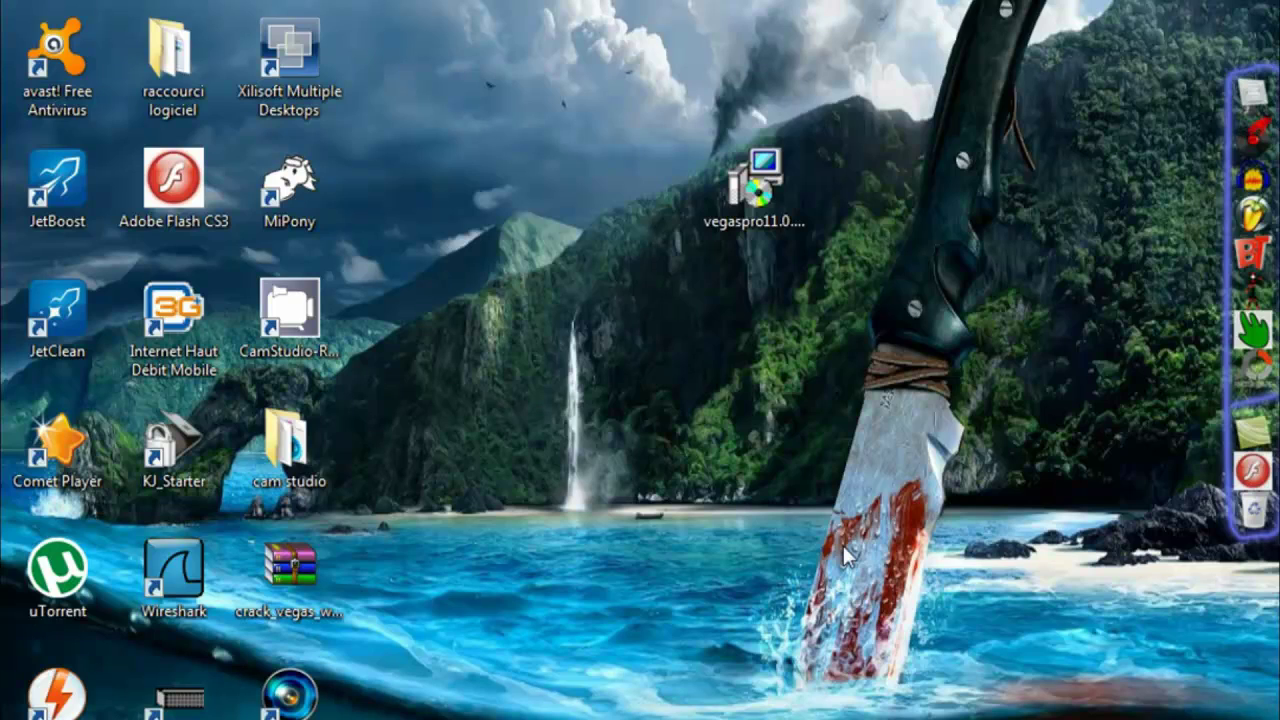
# Extract the crack_vegas_wariors archive onto the desktop and place the extracted Keygen file beside SonyVegasPro Patch.
pyautogui.click(320, 556)
pyautogui.moveTo(320, 556); pyautogui.dragTo(770, 400)
pyautogui.moveTo(742, 448); pyautogui.dragTo(738, 310)
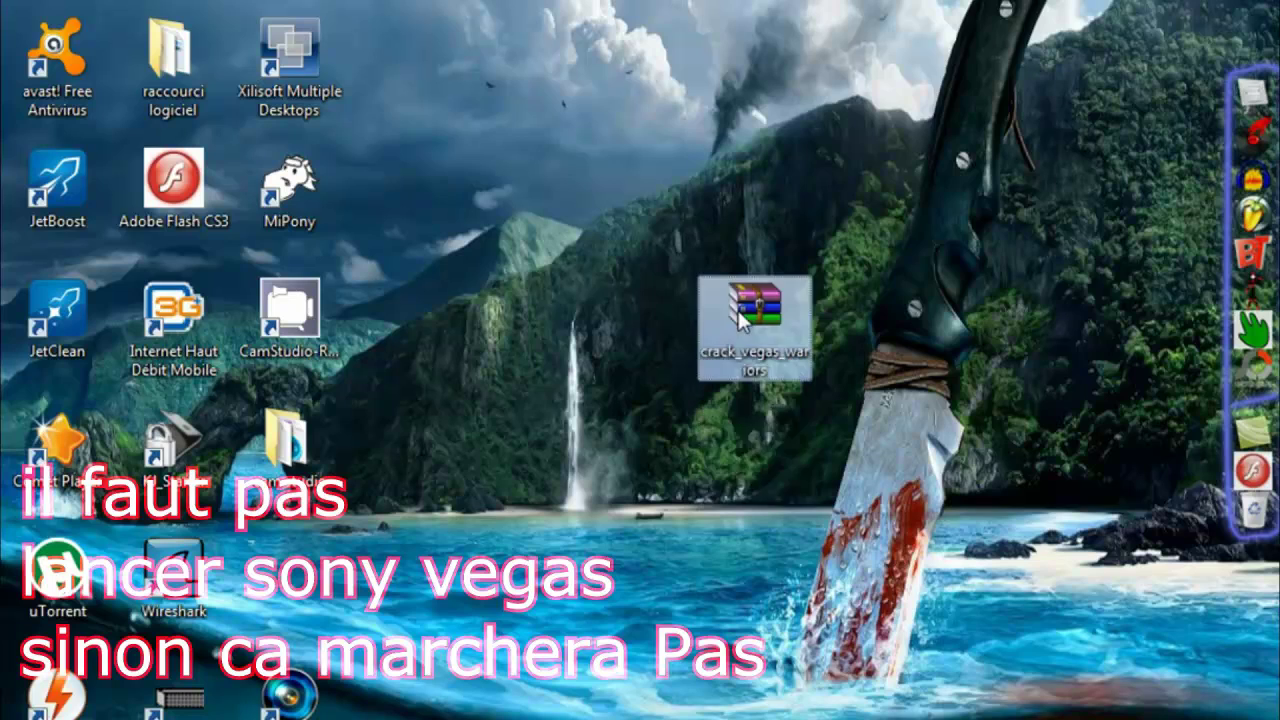
pyautogui.rightClick(738, 310)
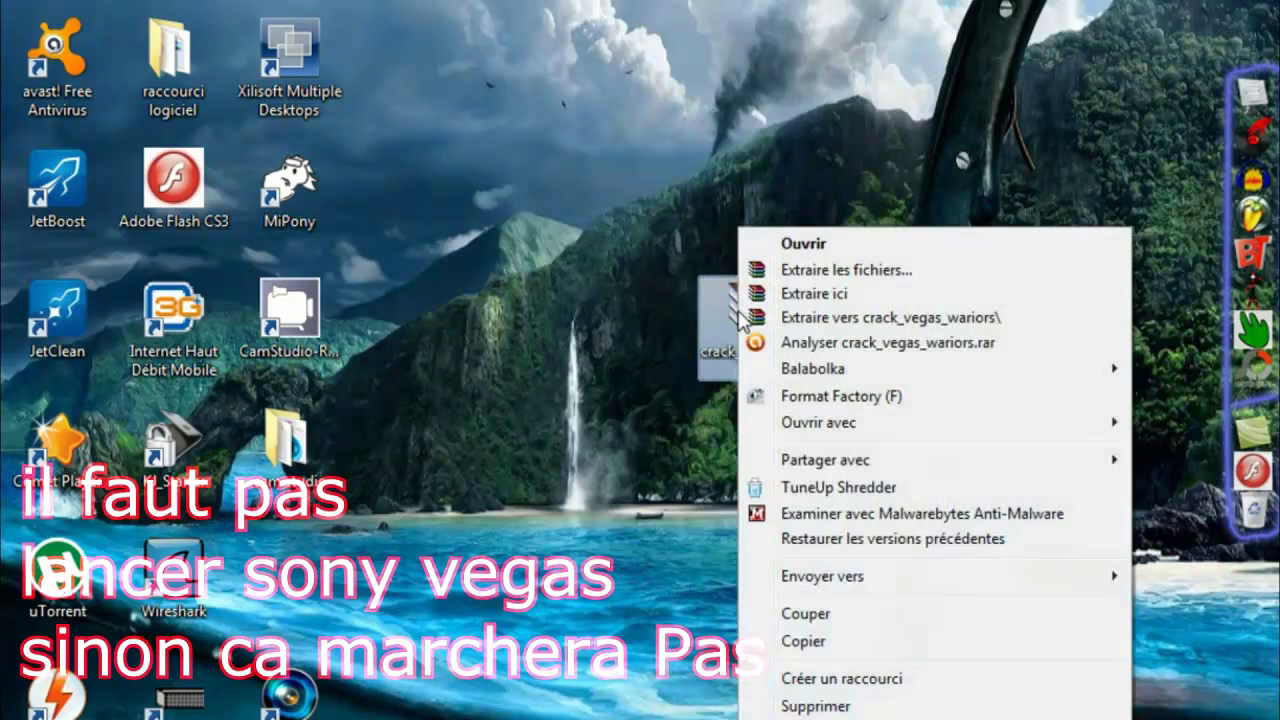
pyautogui.click(815, 295)
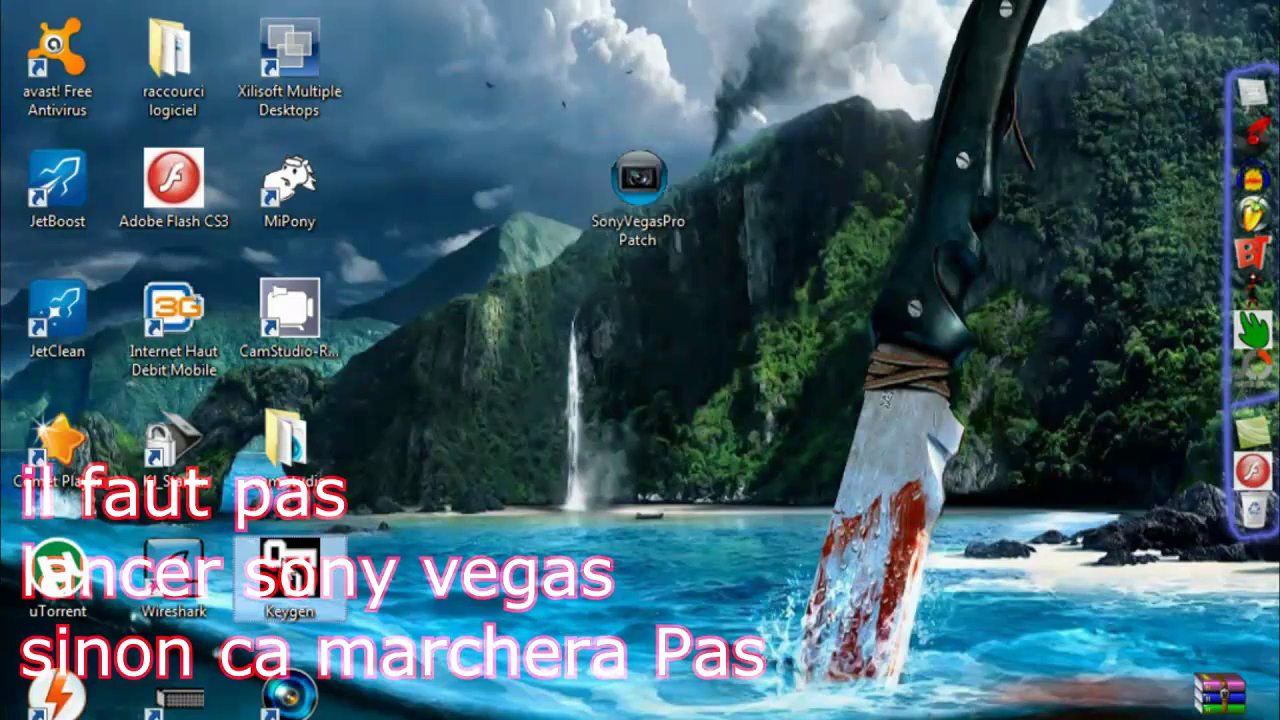
pyautogui.moveTo(290, 568); pyautogui.dragTo(790, 210)
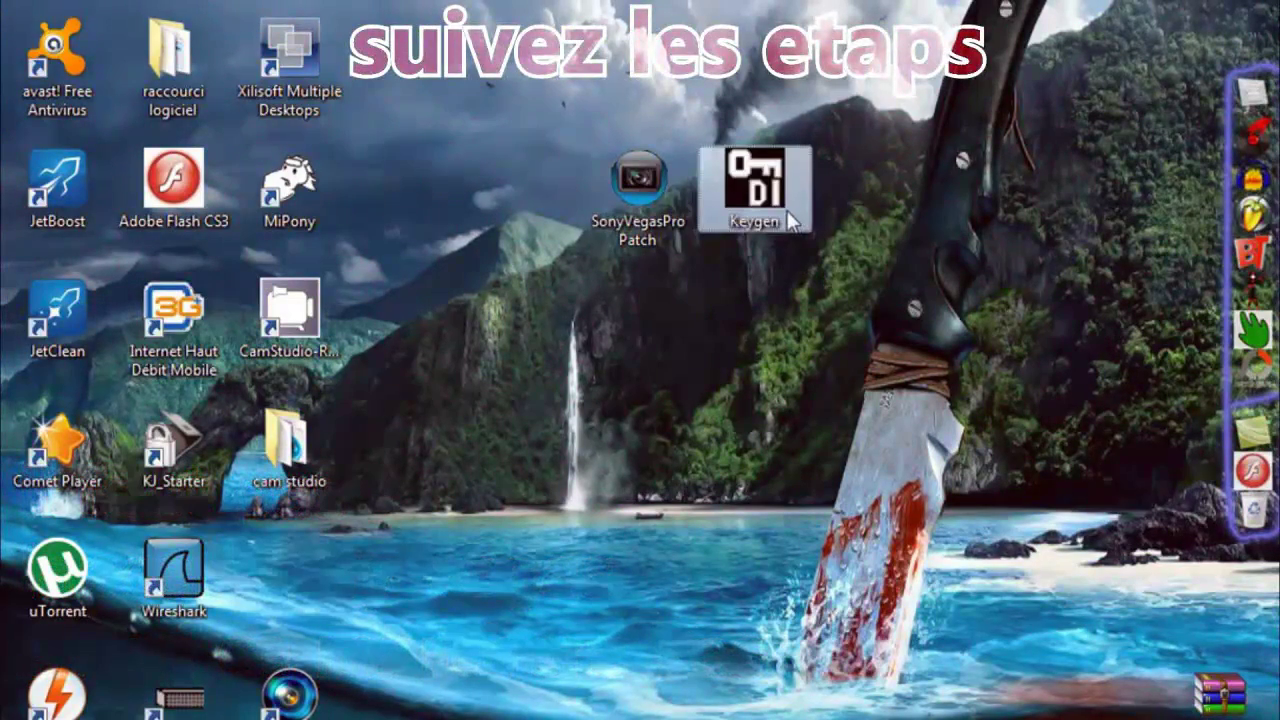
# Open SonyVegasPro Patch, set its path to C:\Program Files\Sony\Vegas Pro 11.0 and add that path.
pyautogui.doubleClick(646, 186)
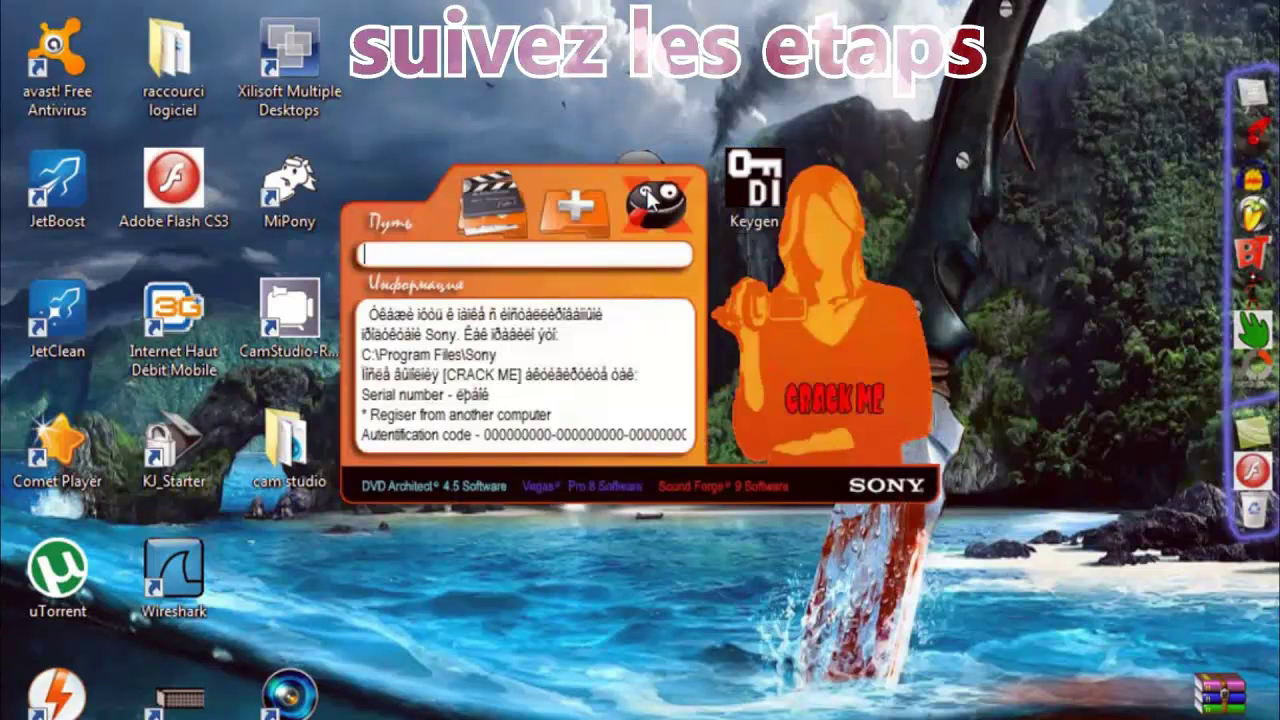
pyautogui.click(493, 205)
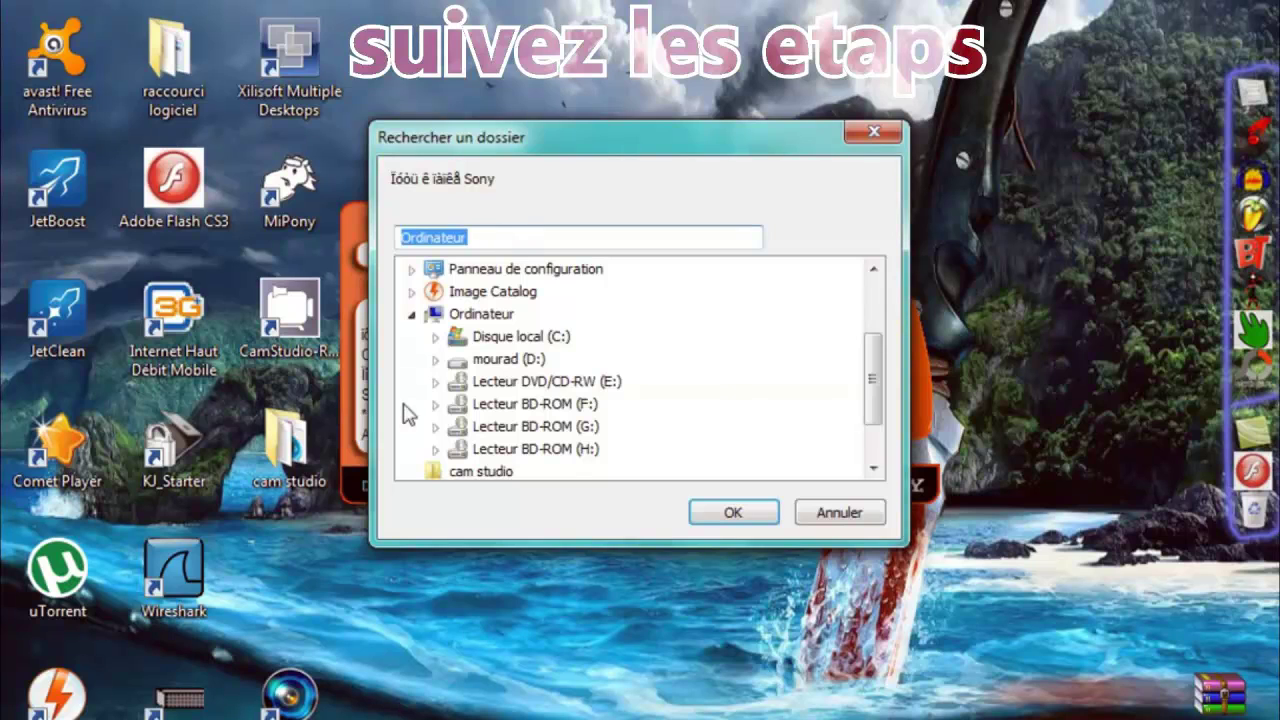
pyautogui.click(438, 338)
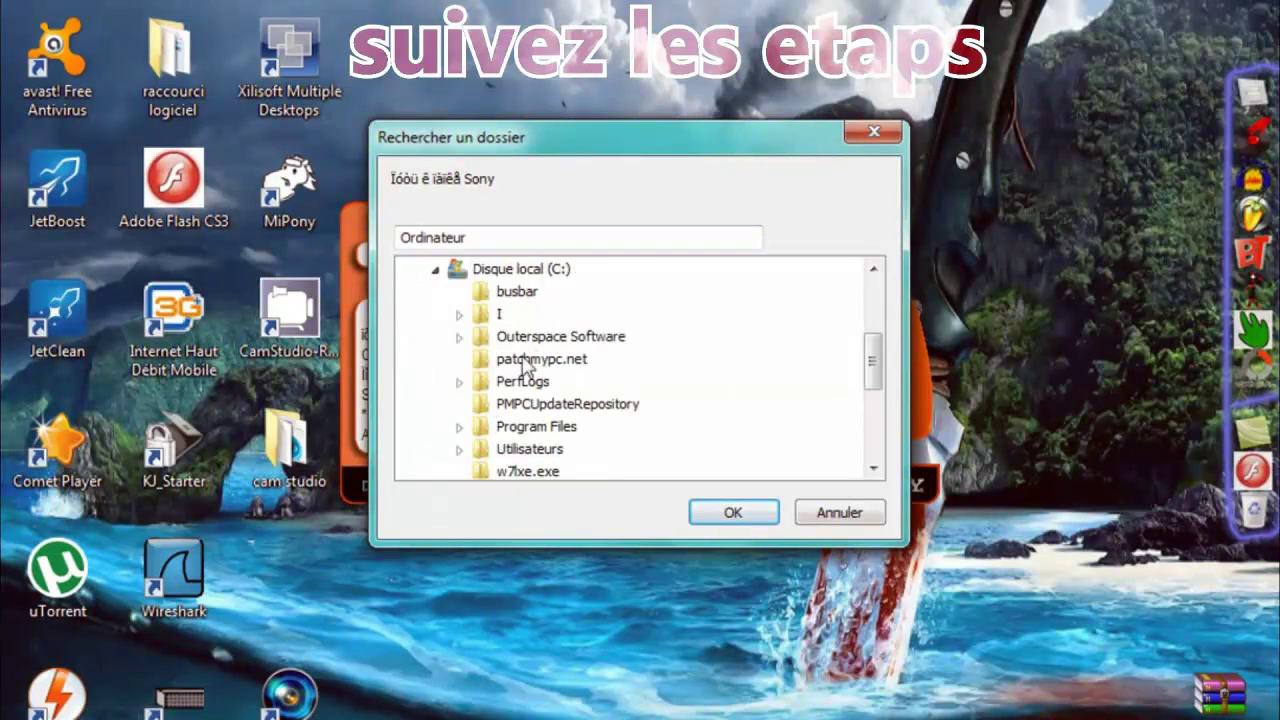
pyautogui.click(459, 427)
pyautogui.press('s')
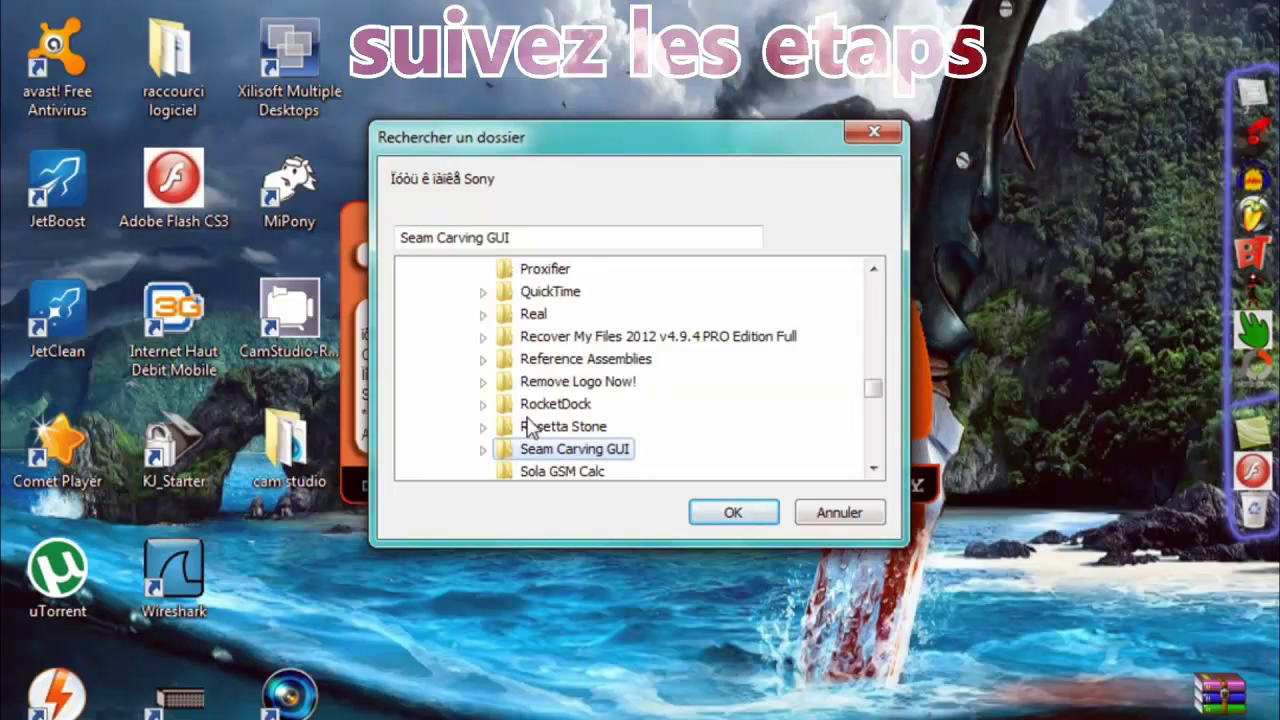
pyautogui.press('s')
pyautogui.press('s')
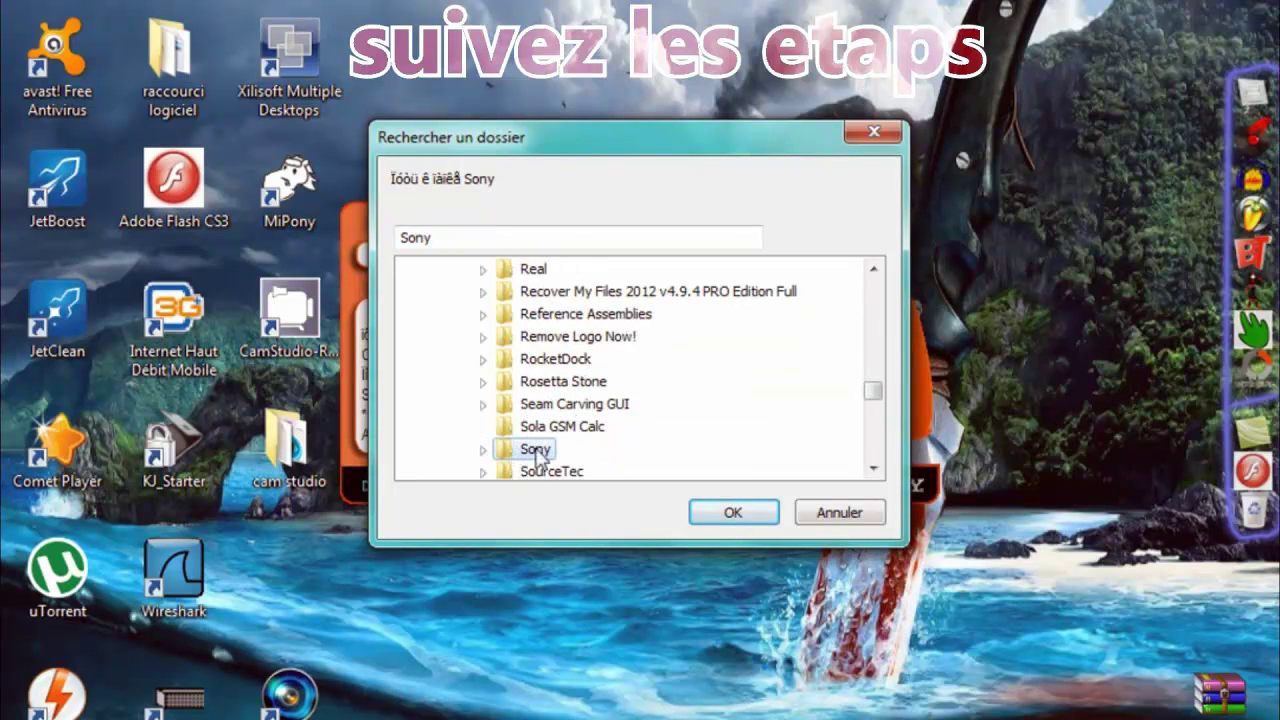
pyautogui.click(483, 450)
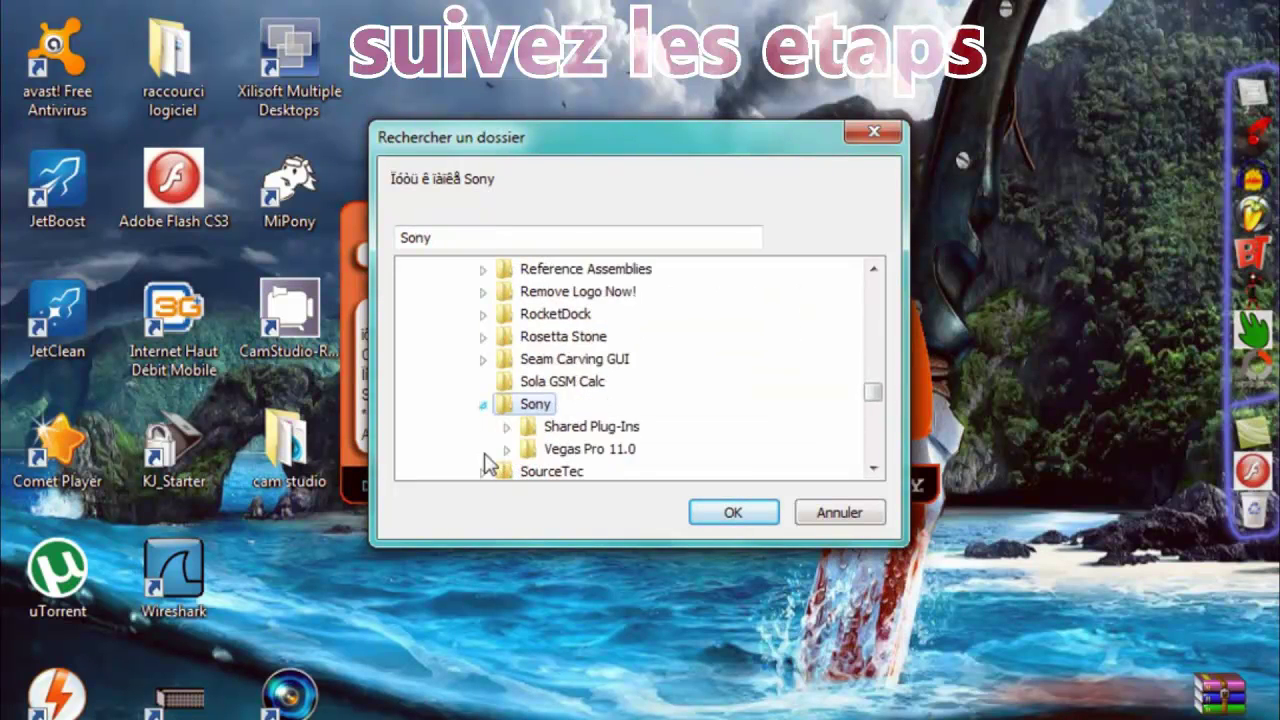
pyautogui.click(585, 450)
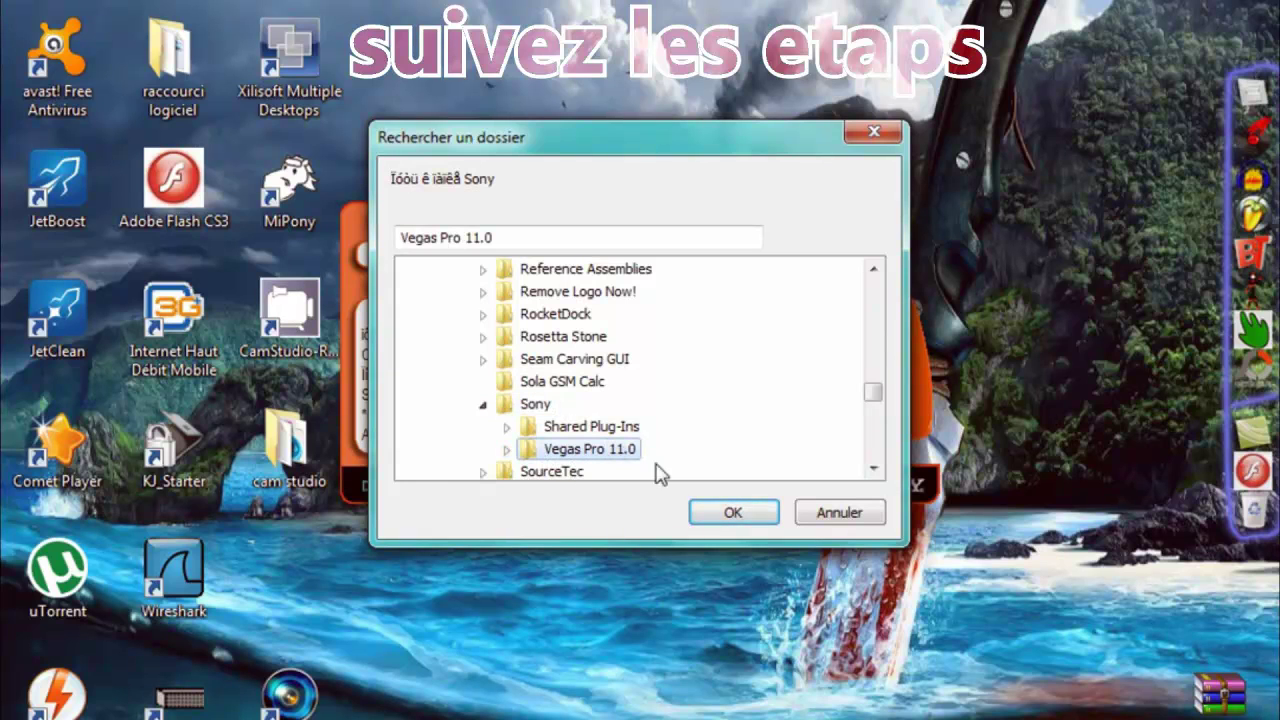
pyautogui.click(728, 512)
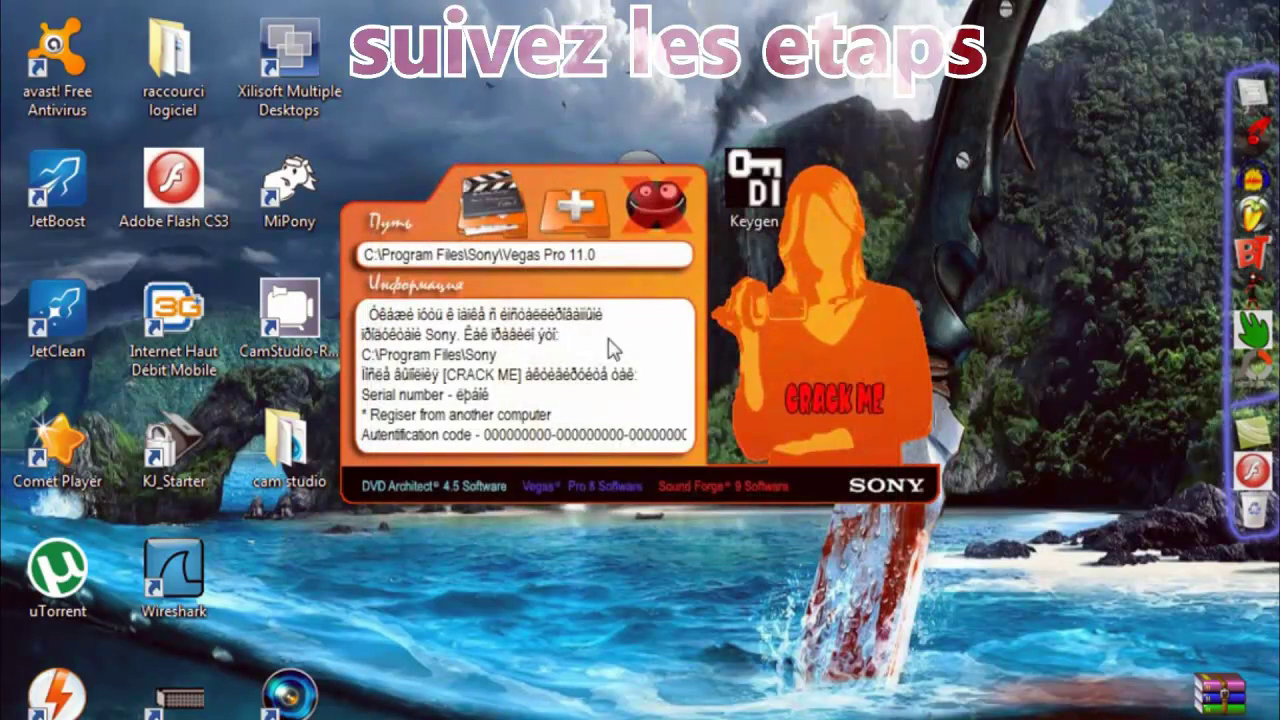
pyautogui.click(565, 226)
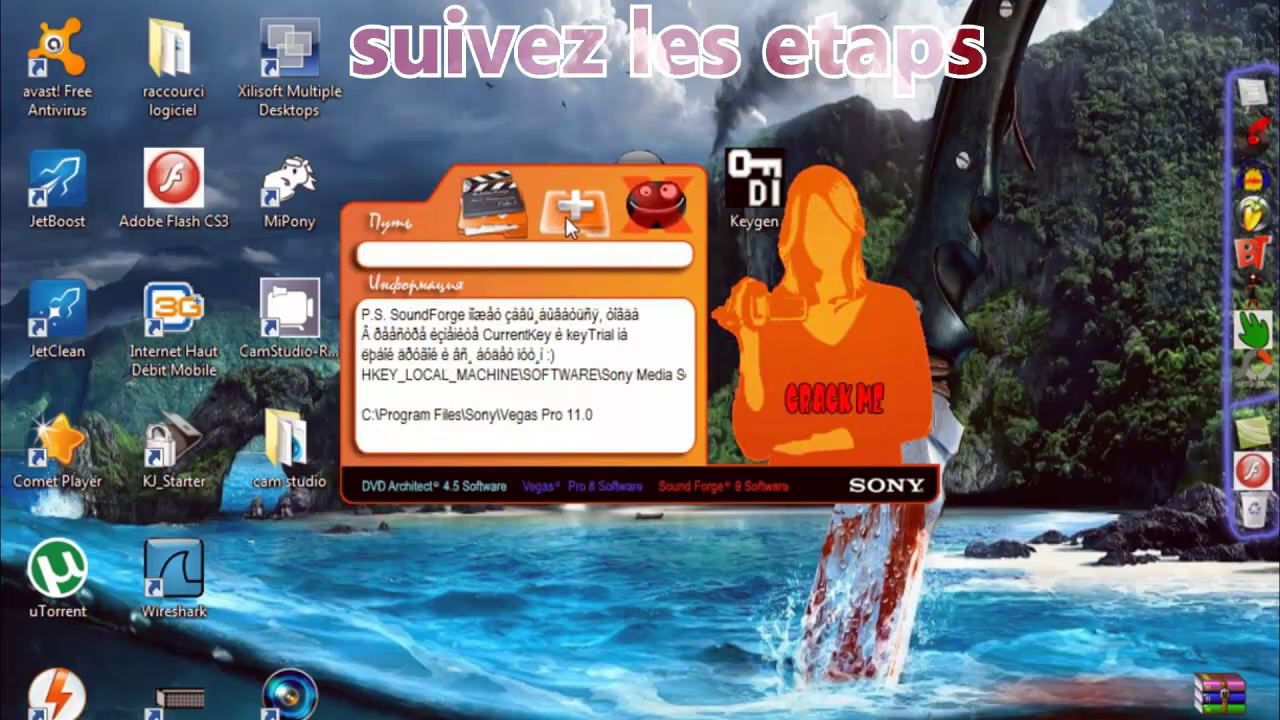
# Select the Vegas Pro 11.0 folder under Program Files\Sony again as the patch path.
pyautogui.click(484, 210)
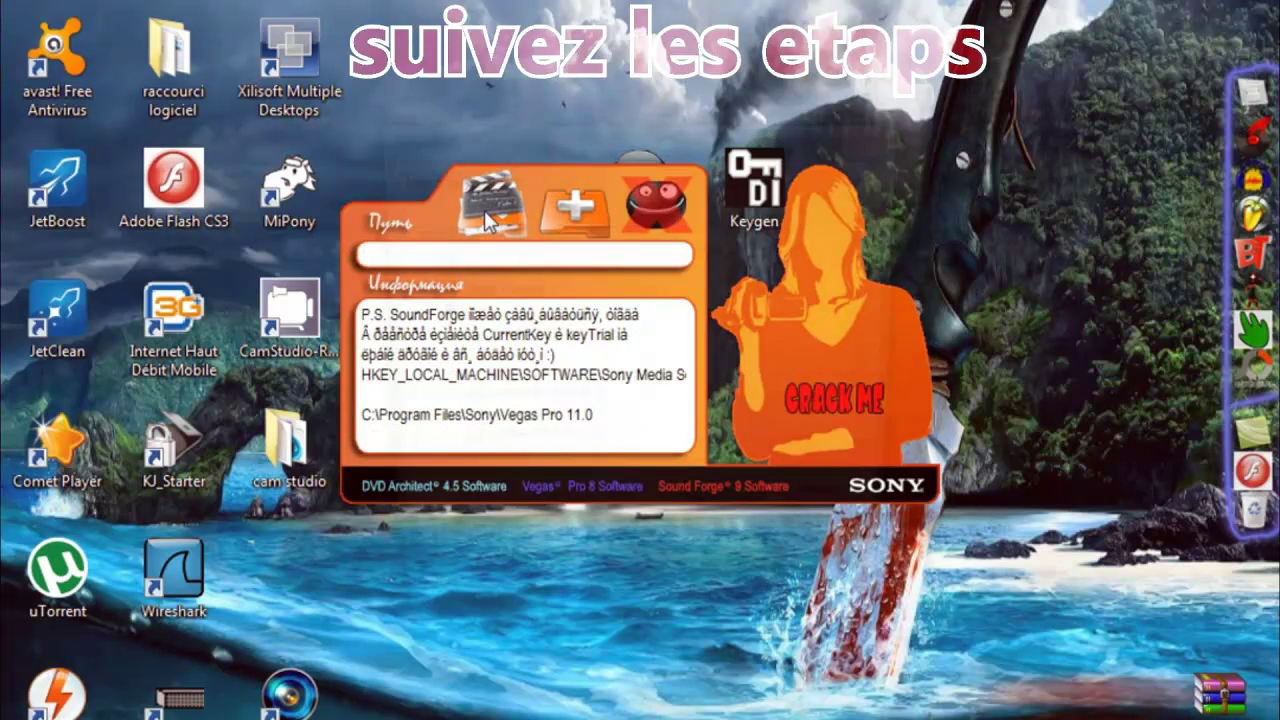
pyautogui.click(437, 338)
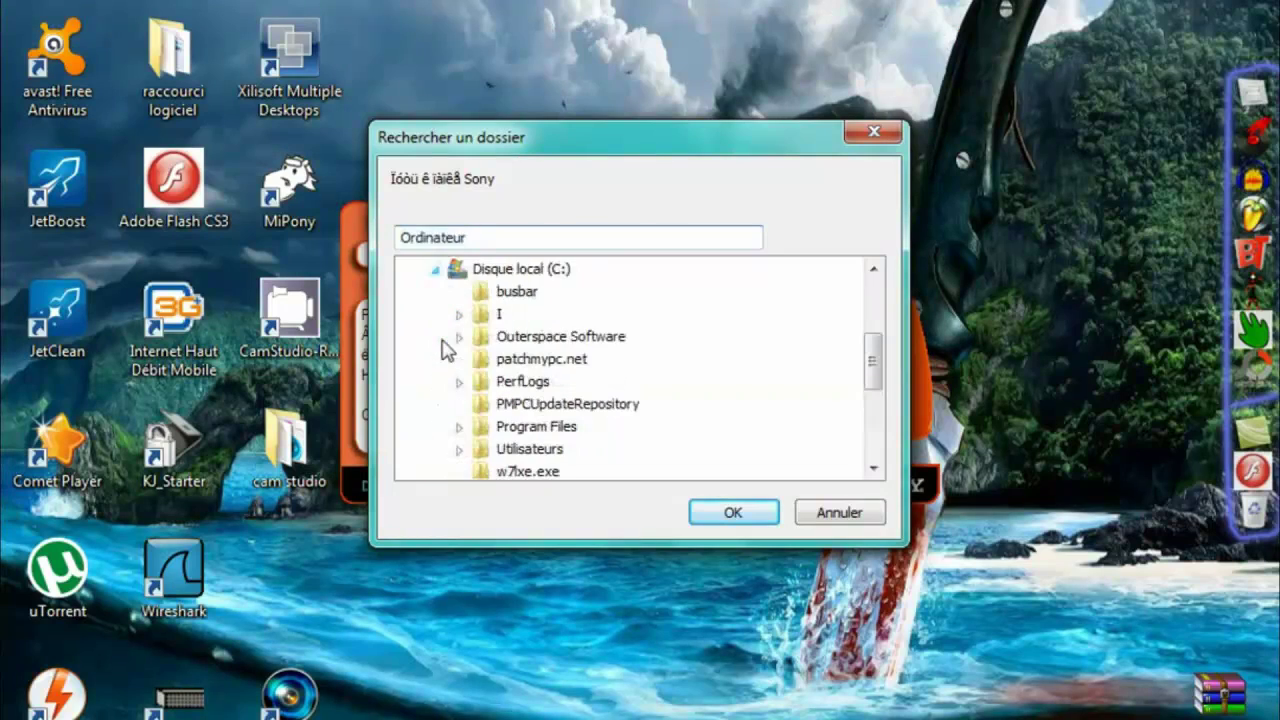
pyautogui.click(460, 427)
pyautogui.write('son')
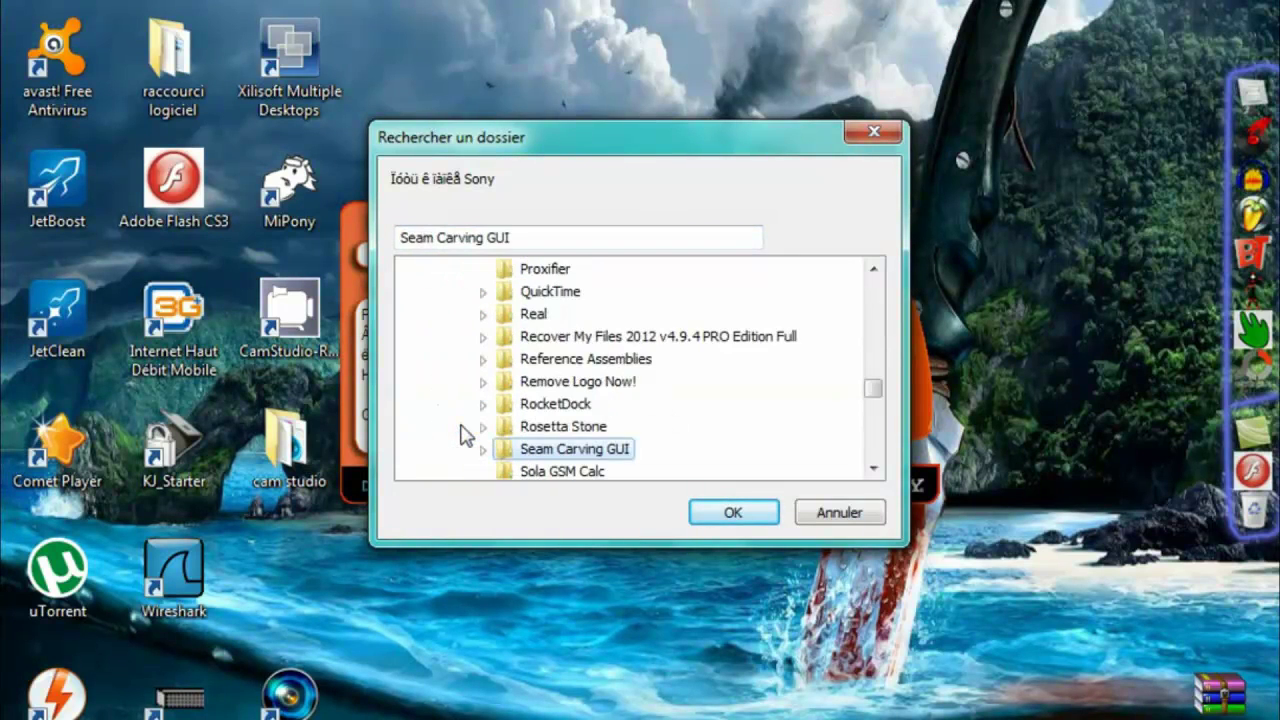
pyautogui.click(485, 451)
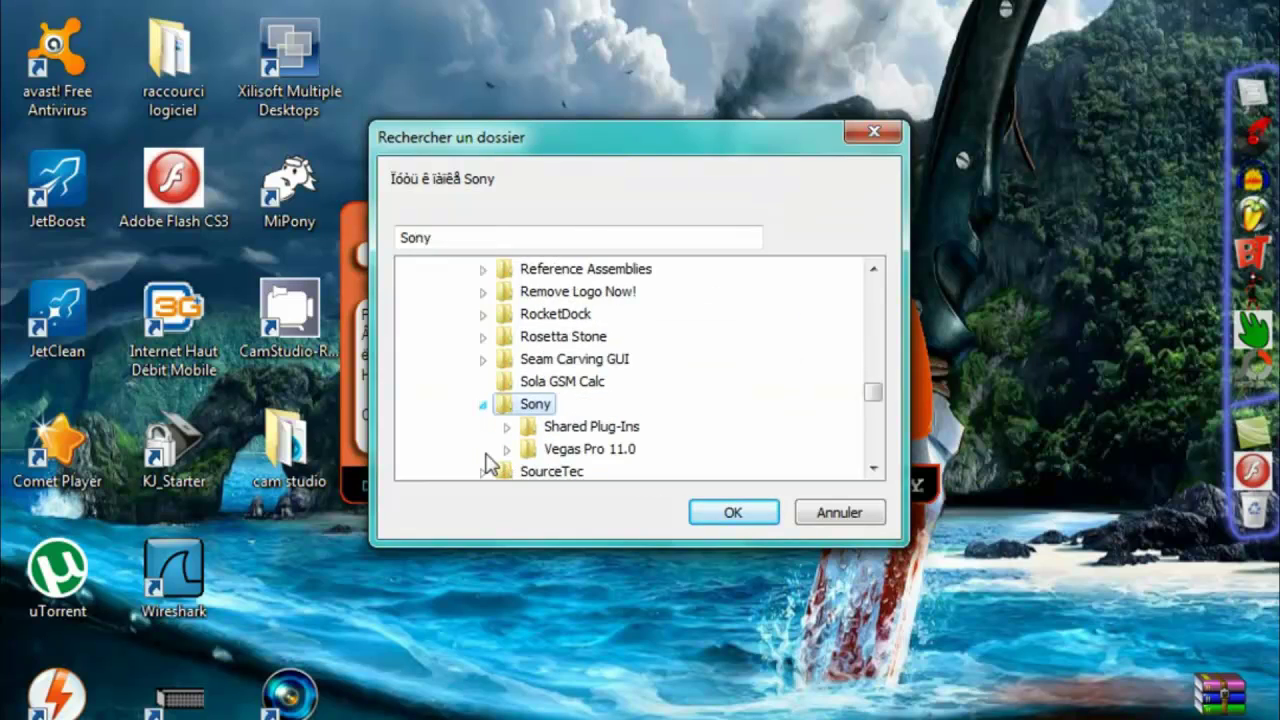
pyautogui.click(580, 458)
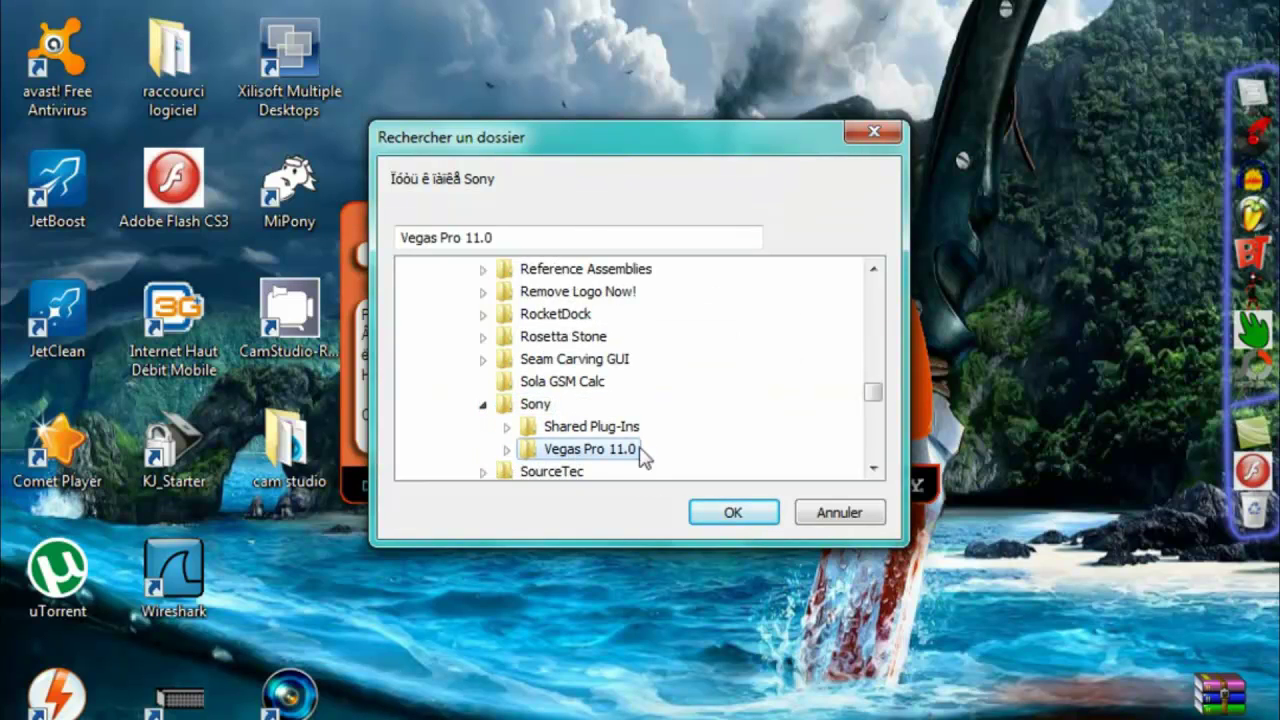
pyautogui.click(731, 514)
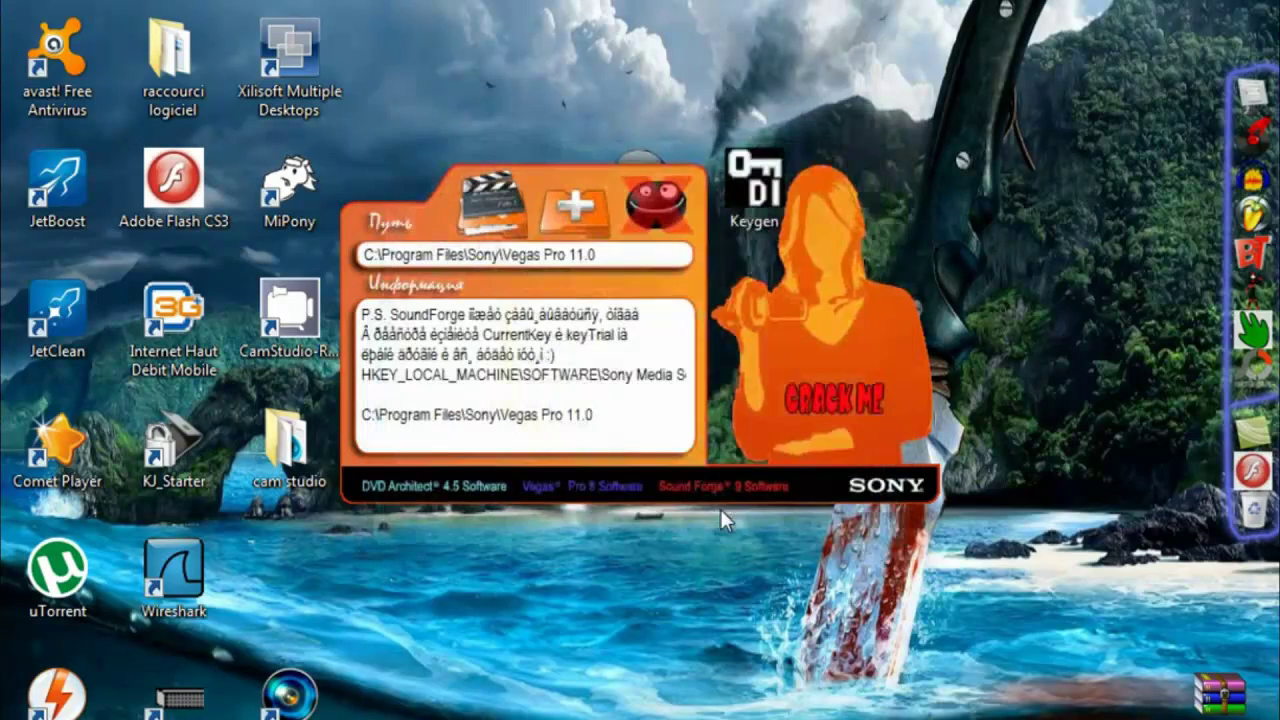
# Run the CRACK ME patch on the selected folder, close the patcher and move its desktop icon away from Keygen.
pyautogui.click(827, 396)
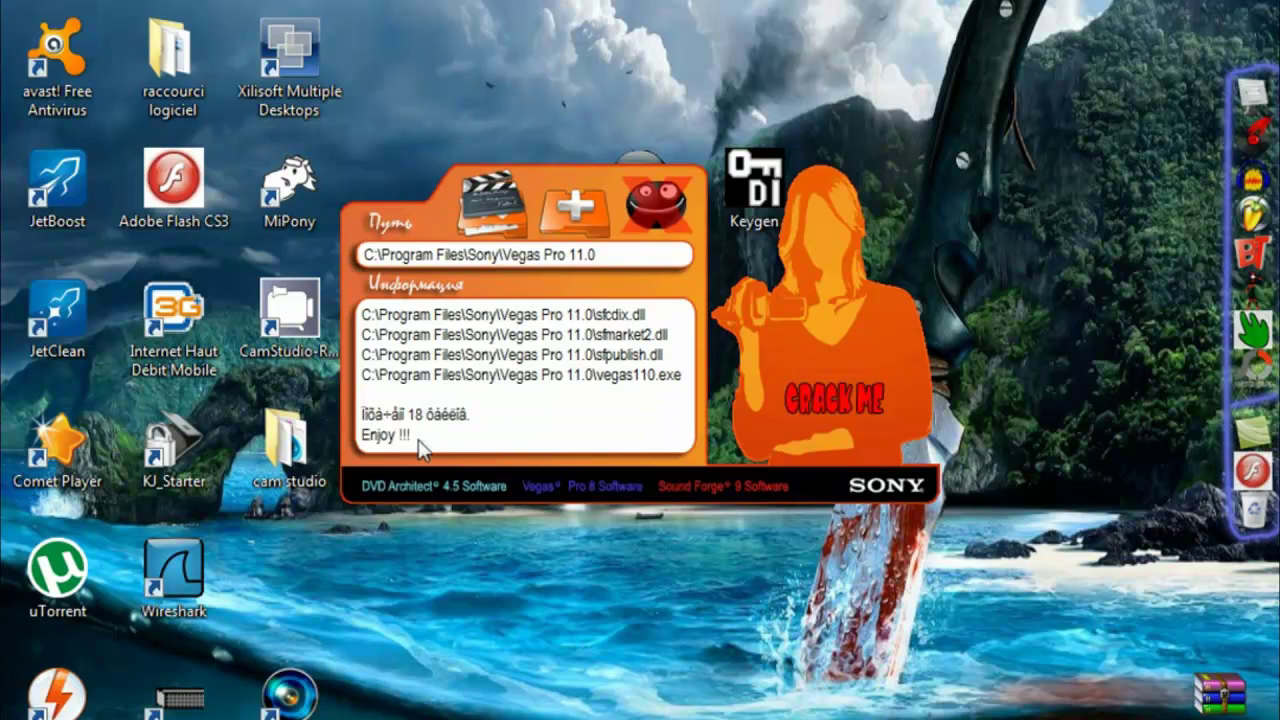
pyautogui.moveTo(425, 450); pyautogui.dragTo(362, 440)
pyautogui.click(656, 205)
pyautogui.moveTo(641, 184); pyautogui.dragTo(531, 174)
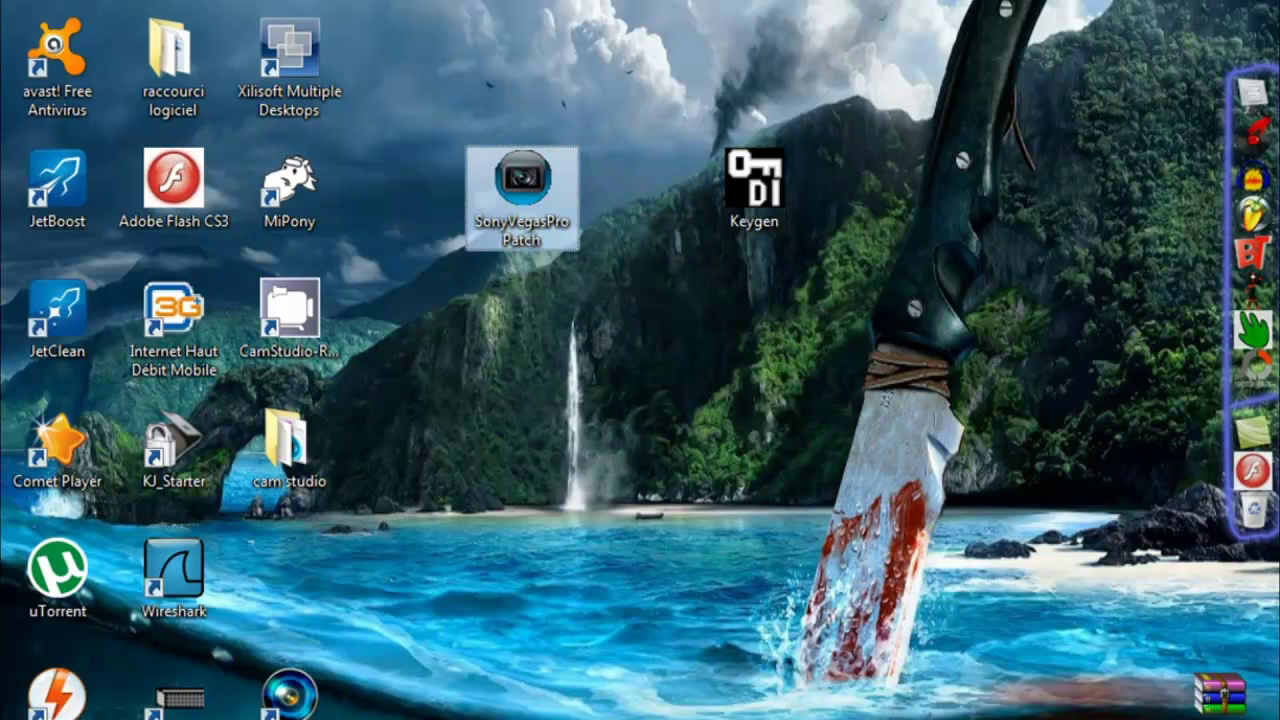
pyautogui.click(1150, 715)
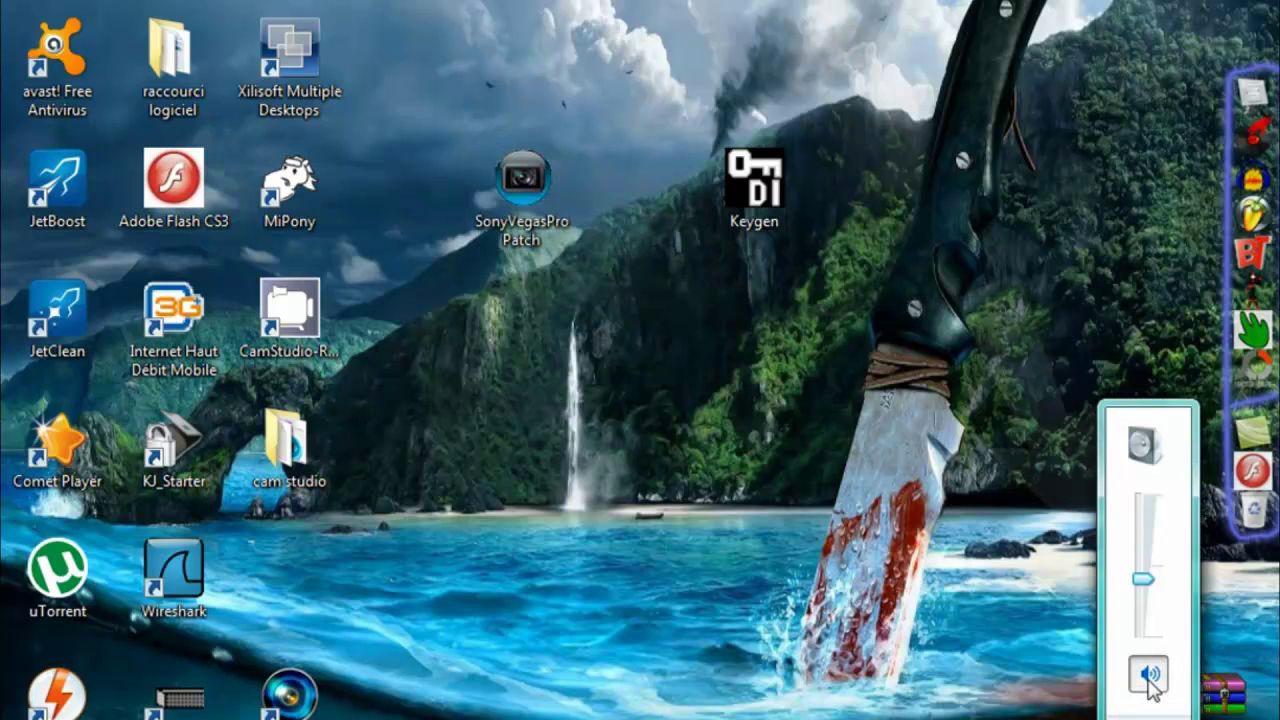
pyautogui.click(958, 615)
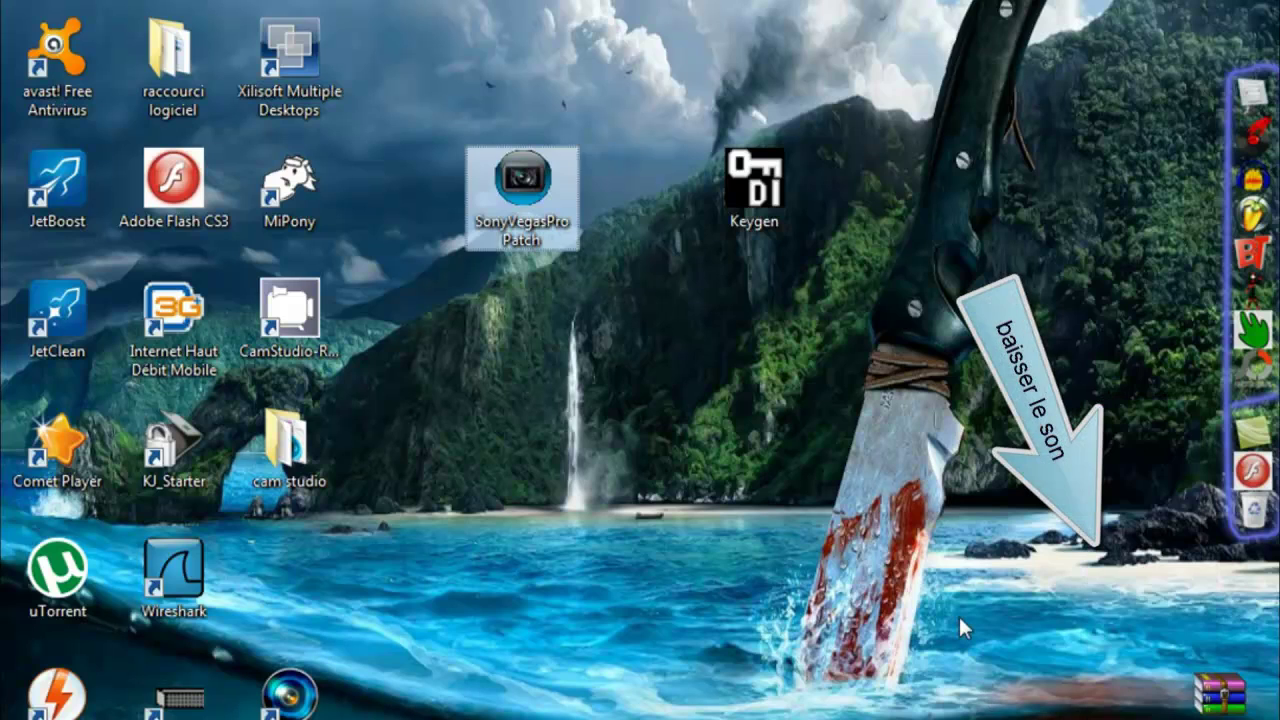
# Open Keygen, continue past its introductory message and move its window aside.
pyautogui.doubleClick(759, 201)
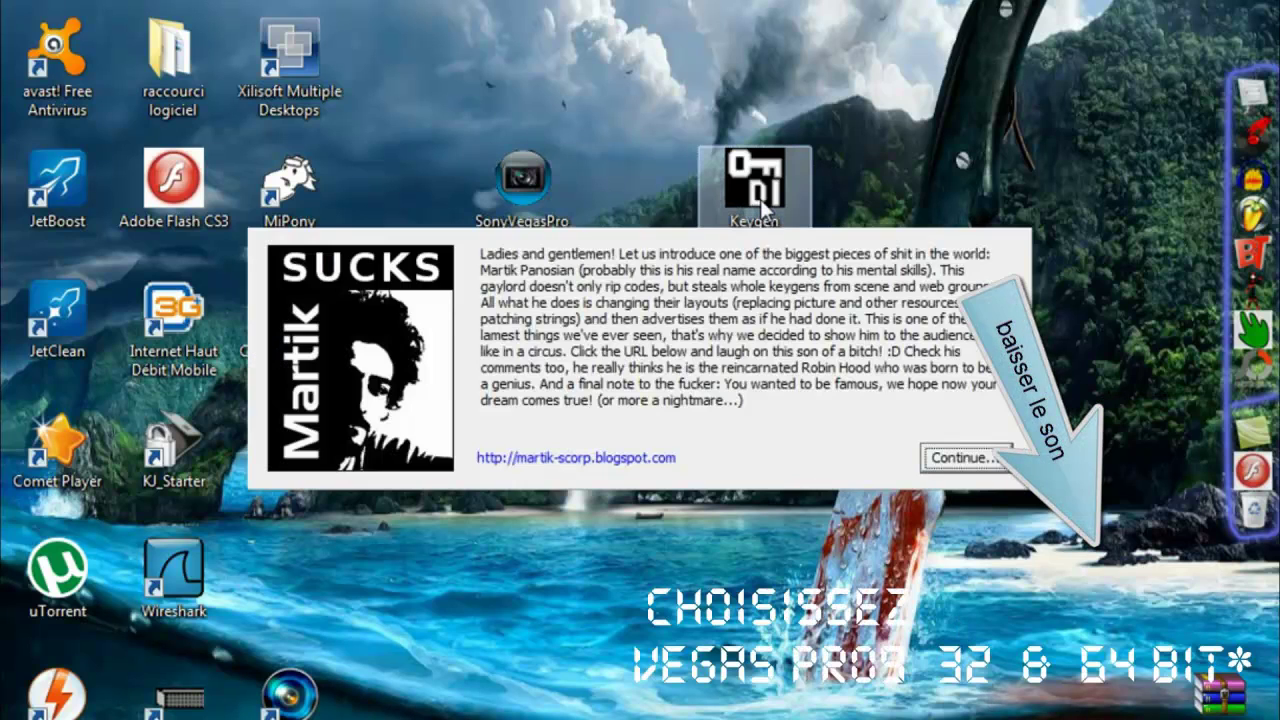
pyautogui.click(985, 462)
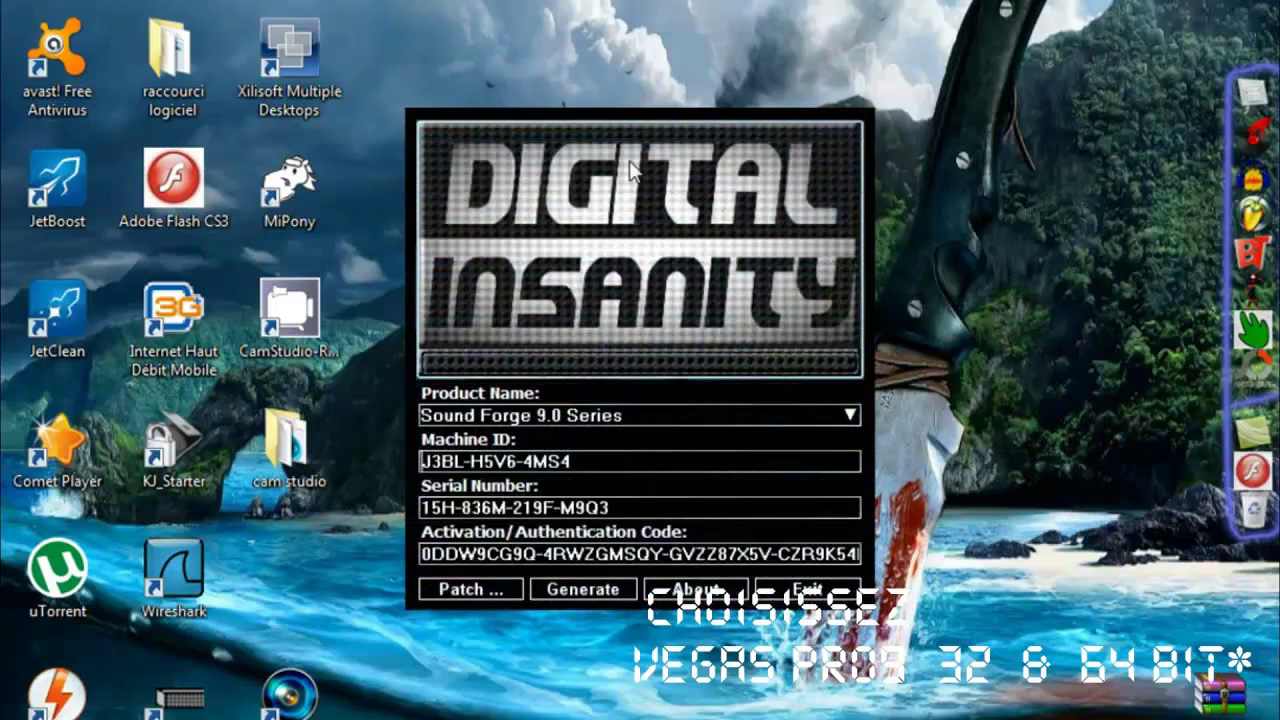
pyautogui.moveTo(763, 339)
pyautogui.mouseDown()
pyautogui.moveTo(873, 299)
pyautogui.moveTo(1077, 68)
pyautogui.mouseUp()
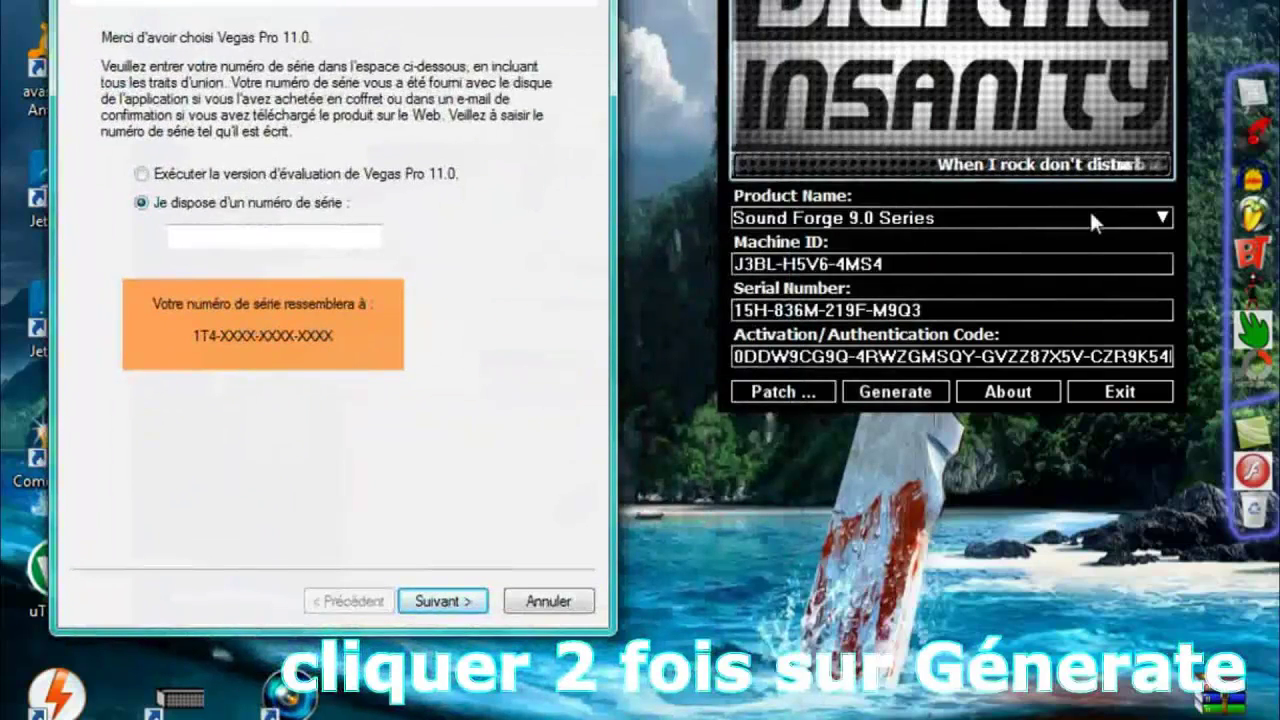
# Choose Vegas Pro 9.0 (32 and 64 bit) Series as the Keygen product and generate a serial number and activation code.
pyautogui.click(1161, 218)
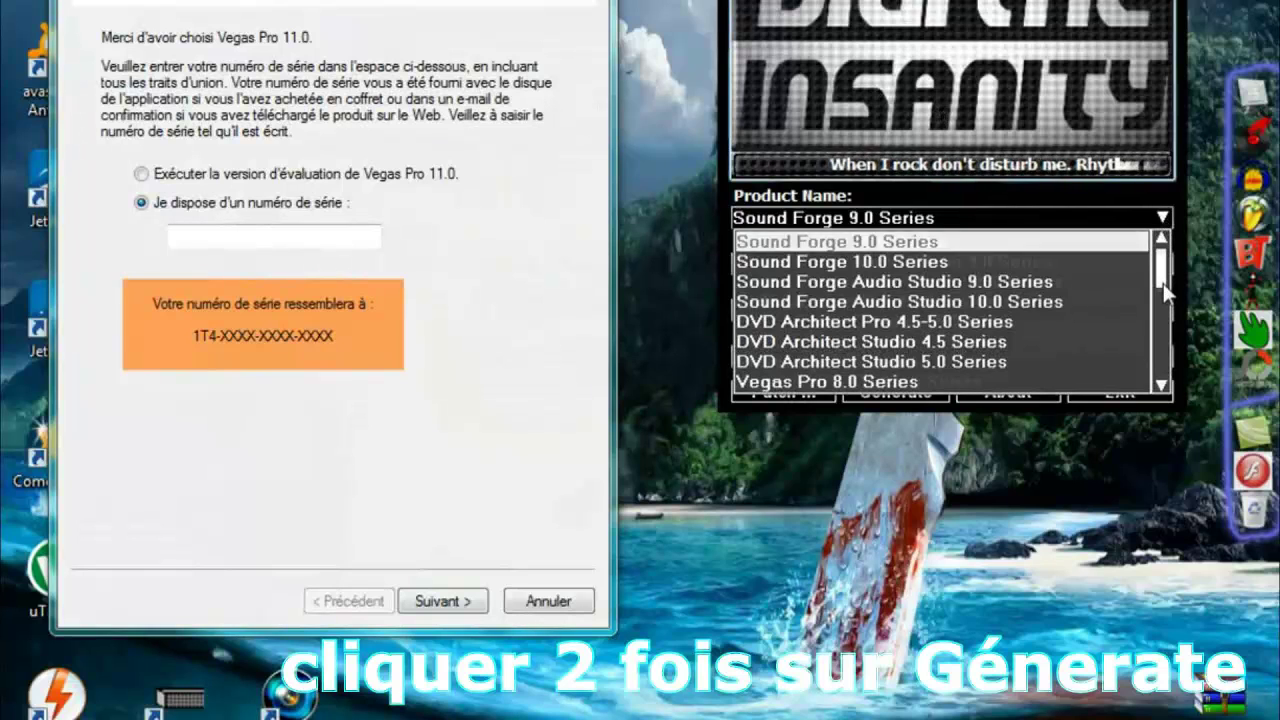
pyautogui.moveTo(1163, 283); pyautogui.dragTo(1165, 304)
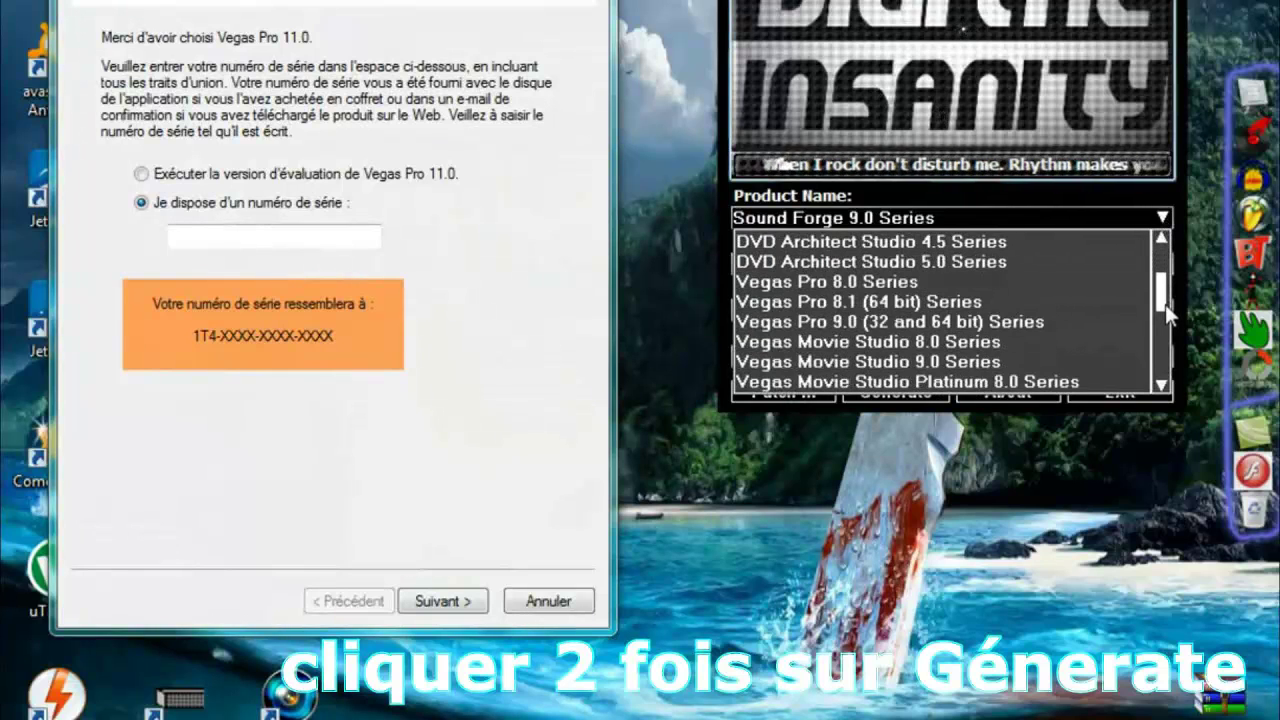
pyautogui.click(988, 322)
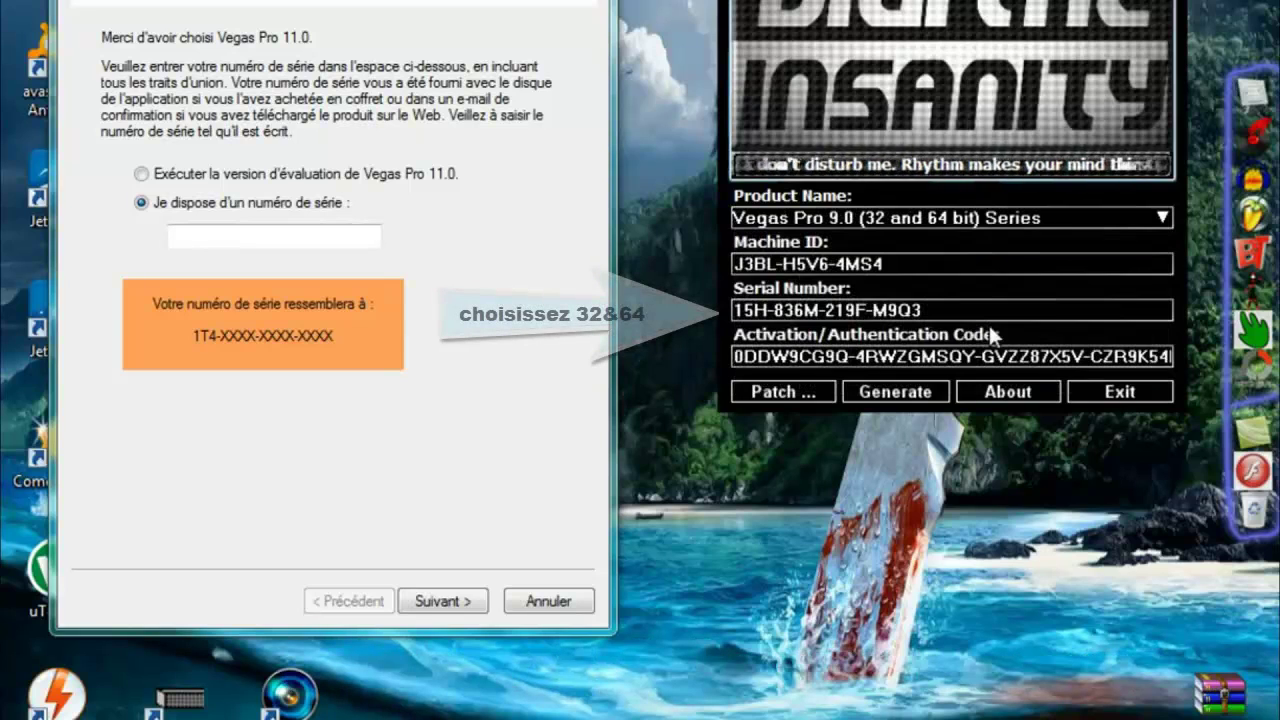
pyautogui.click(908, 393)
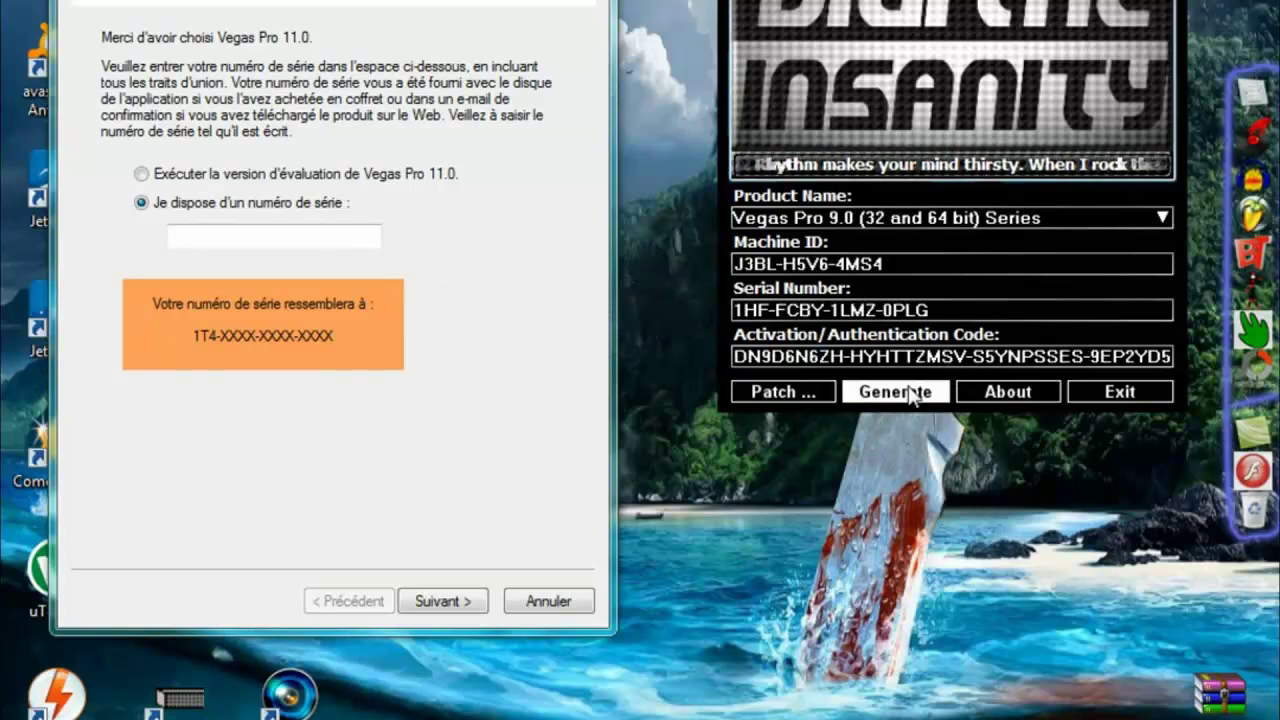
# Generate a new serial number in Keygen, copy it and paste it into the Vegas Pro 11.0 serial number field.
pyautogui.click(903, 394)
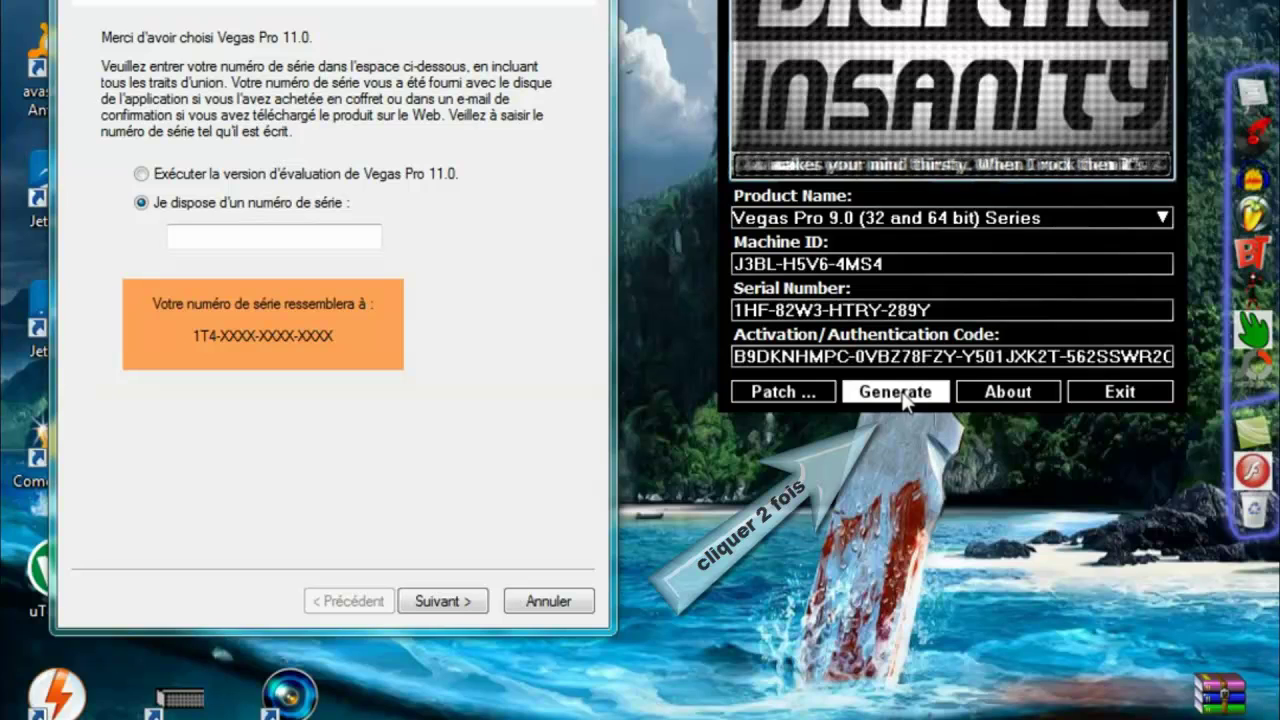
pyautogui.moveTo(951, 311); pyautogui.dragTo(735, 316)
pyautogui.rightClick(743, 313)
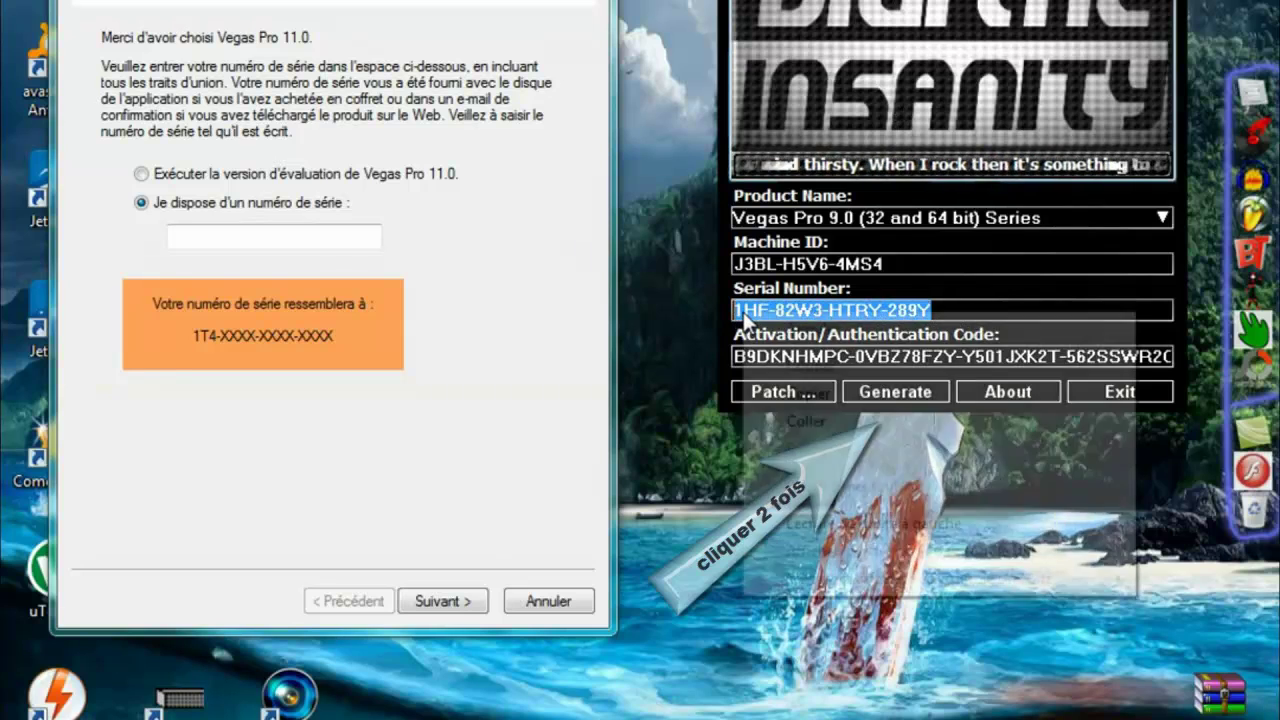
pyautogui.click(818, 395)
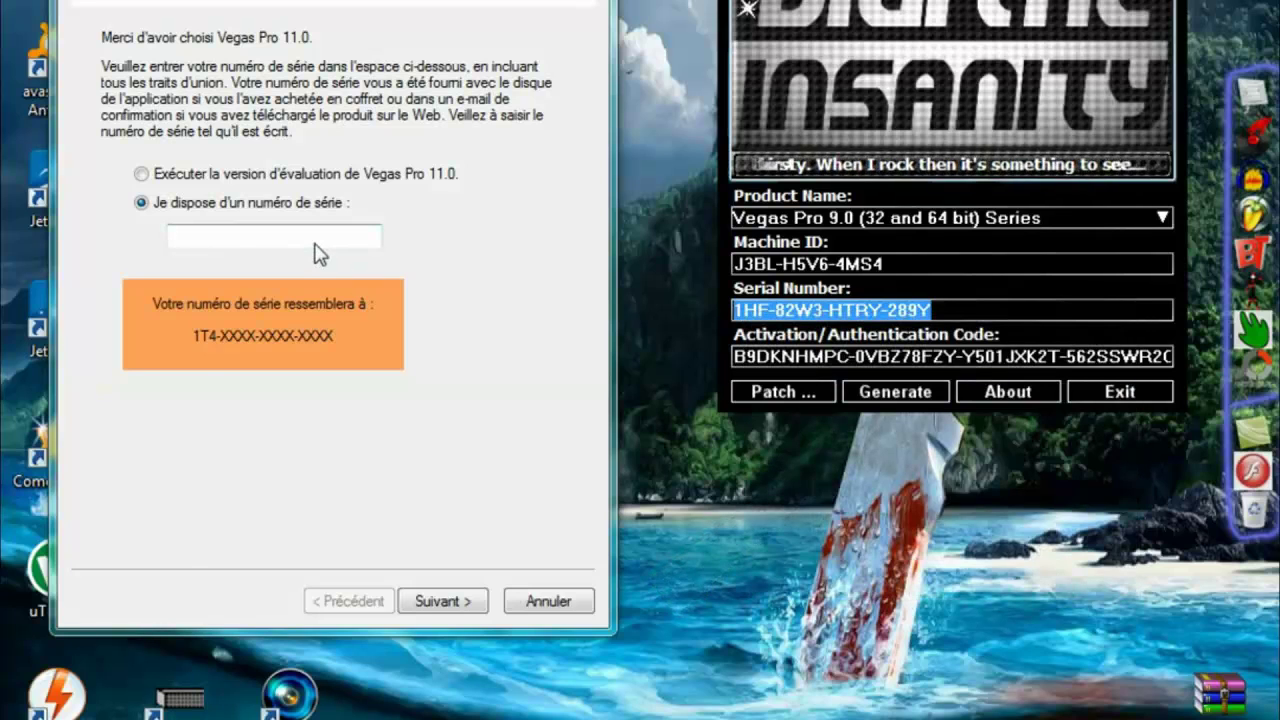
pyautogui.rightClick(315, 243)
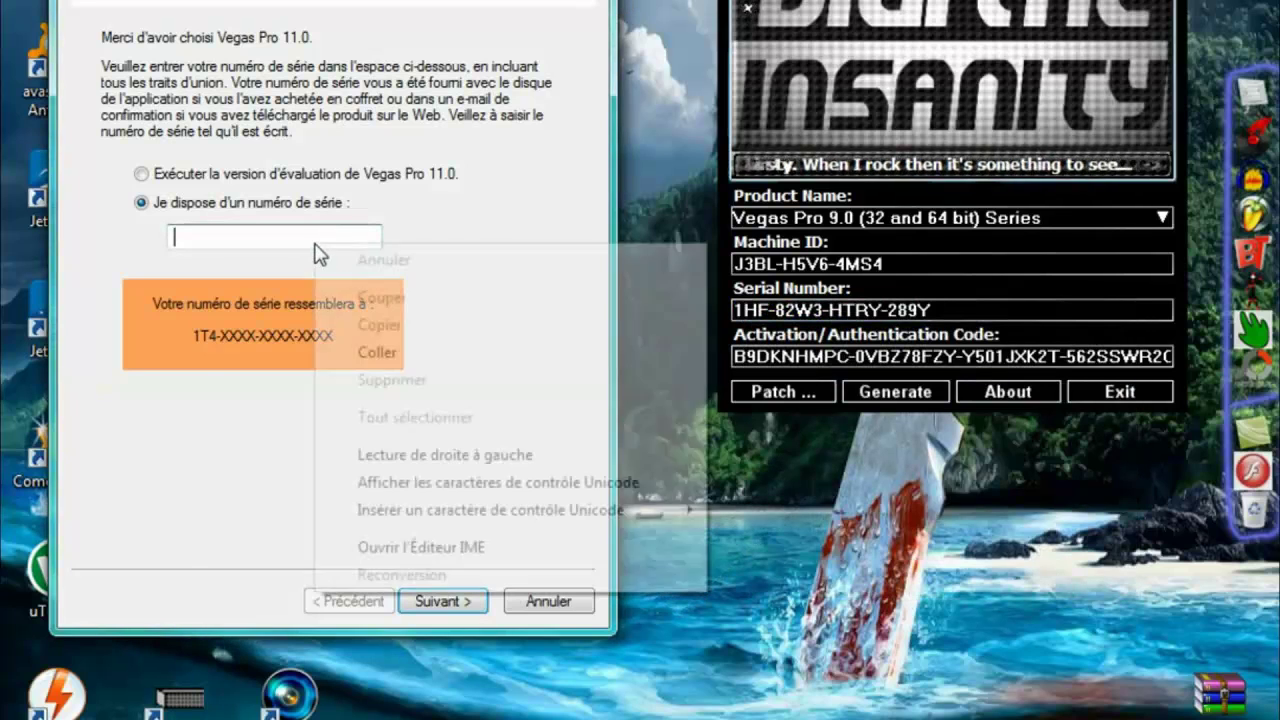
pyautogui.click(377, 353)
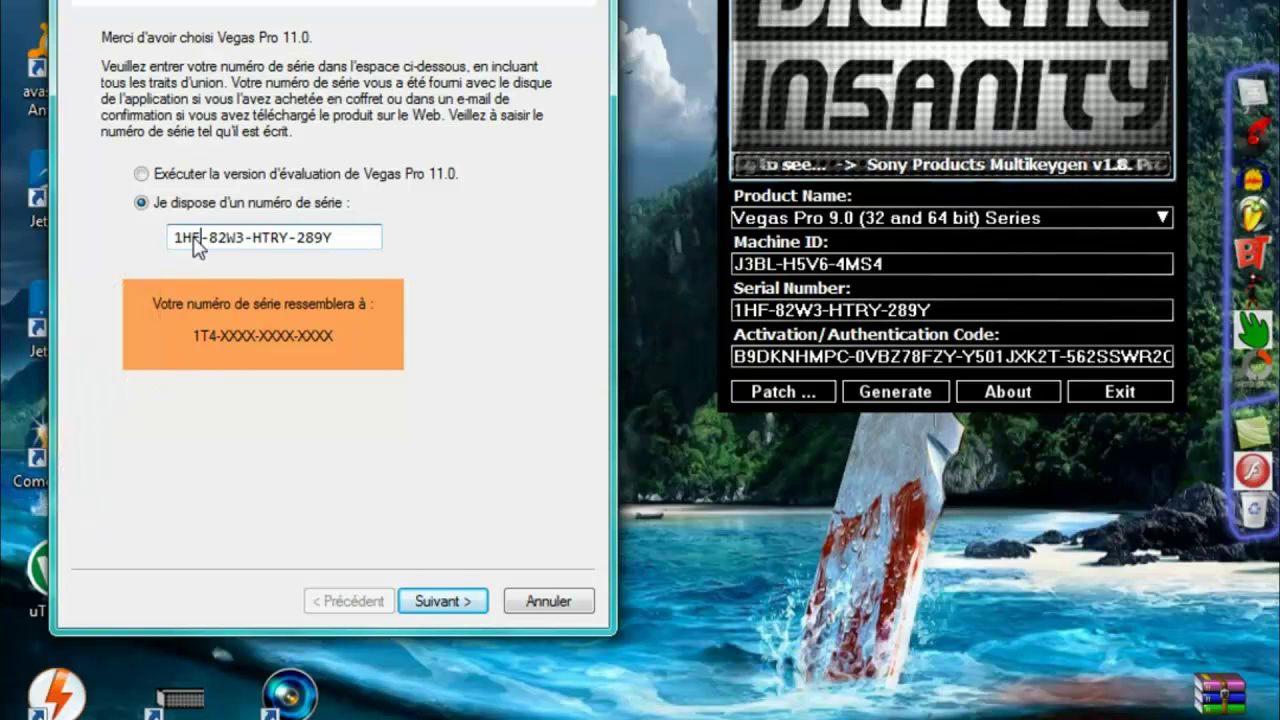
# Replace the two characters before the serial number's first hyphen to match the sample format, and continue the registration.
pyautogui.press('BackSpace')
pyautogui.press('BackSpace')
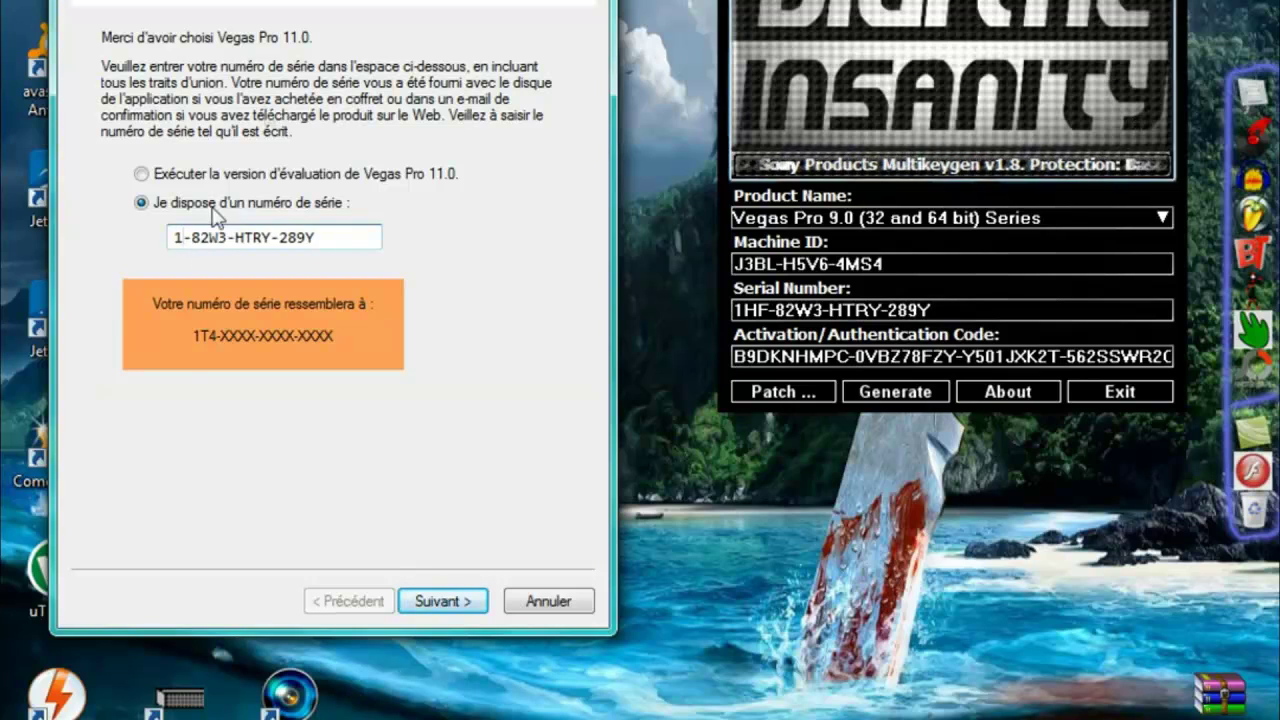
pyautogui.write('T')
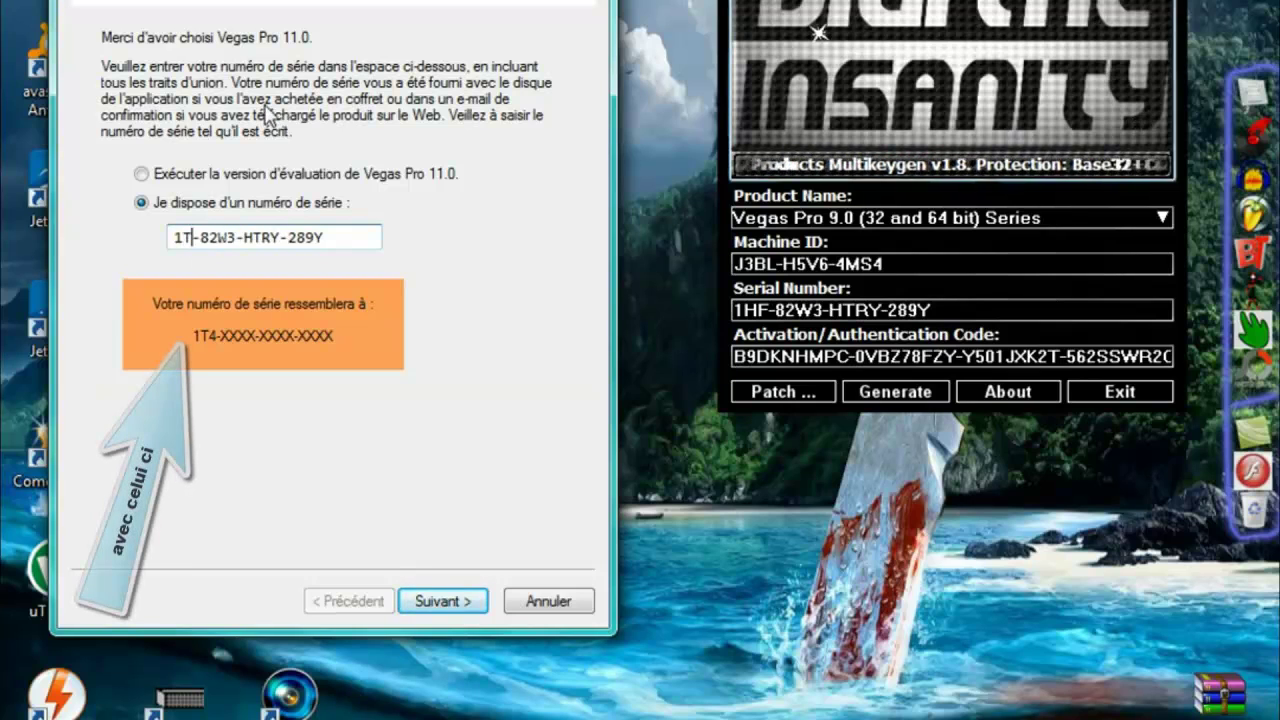
pyautogui.write('4')
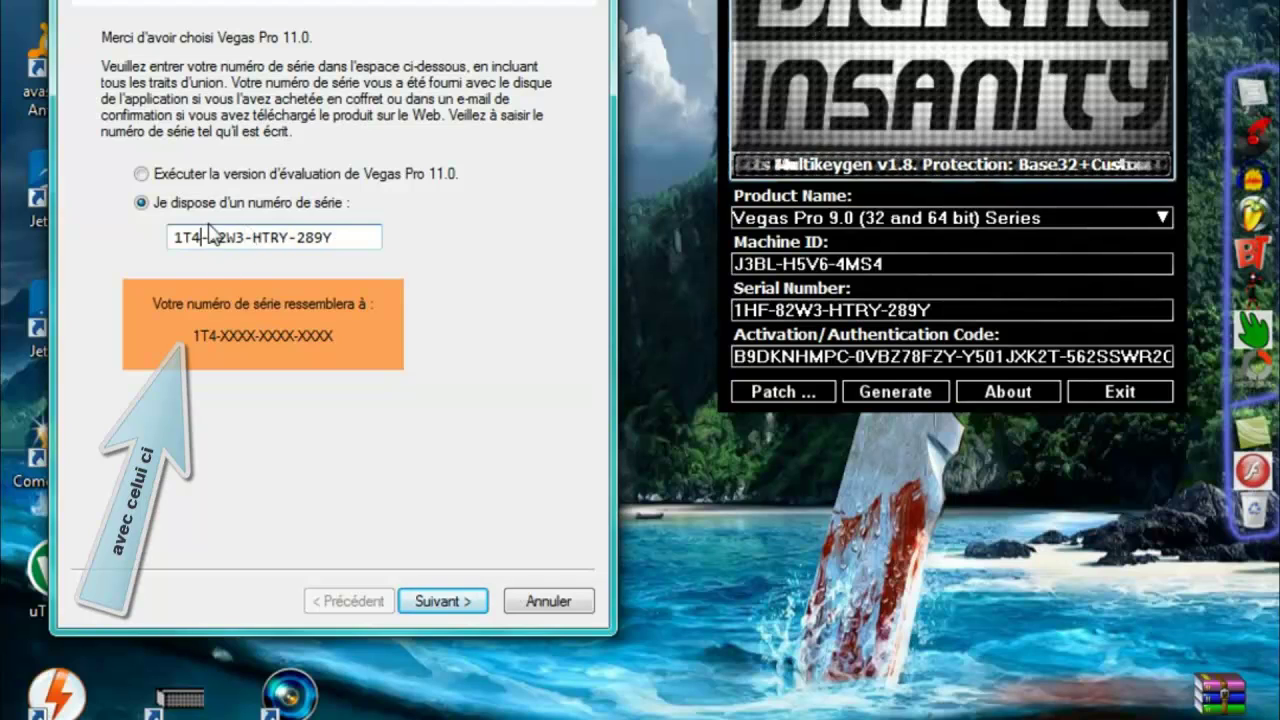
pyautogui.moveTo(200, 245); pyautogui.dragTo(170, 247)
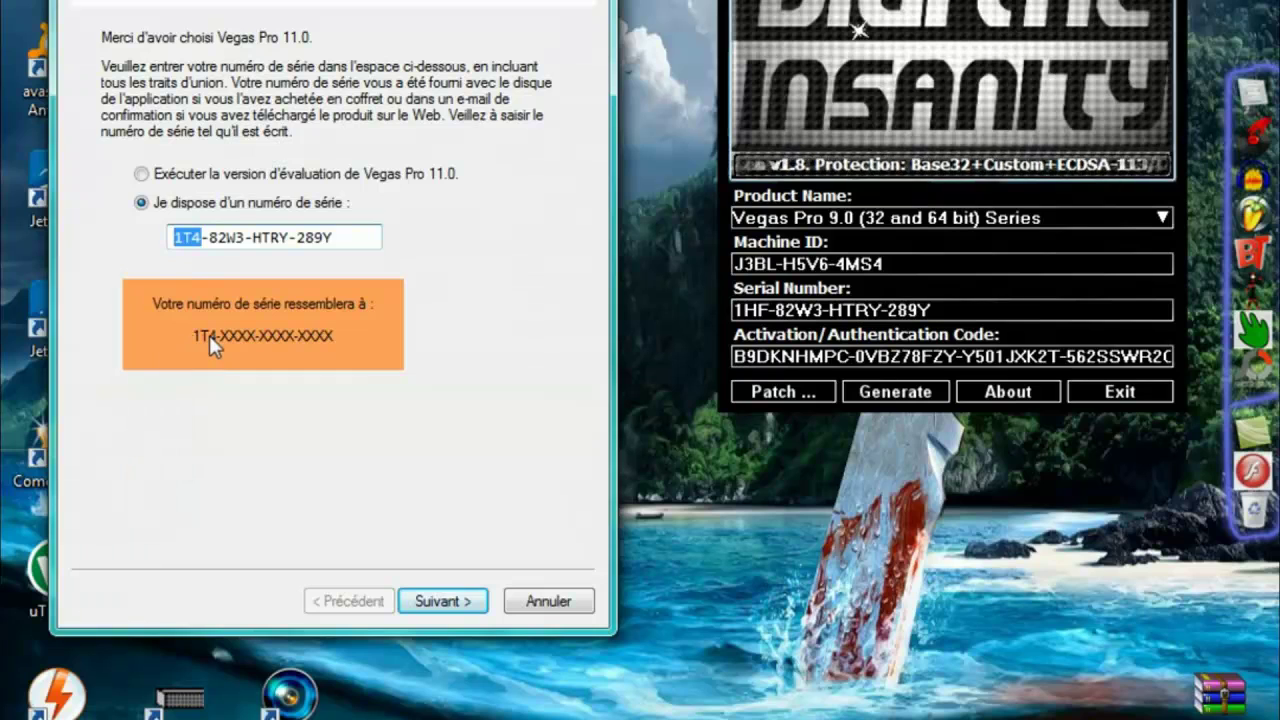
pyautogui.click(439, 610)
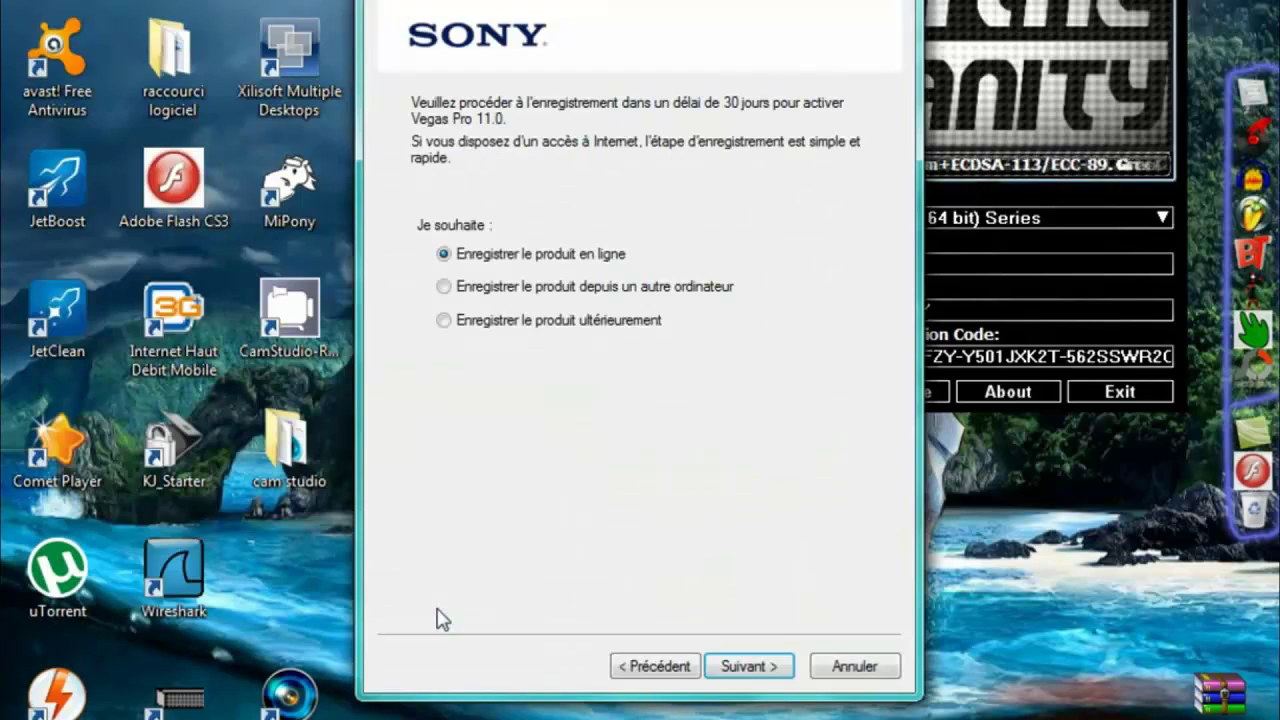
# Choose to register the product from another computer and continue past the instructions to the registration details form.
pyautogui.click(558, 290)
pyautogui.click(762, 666)
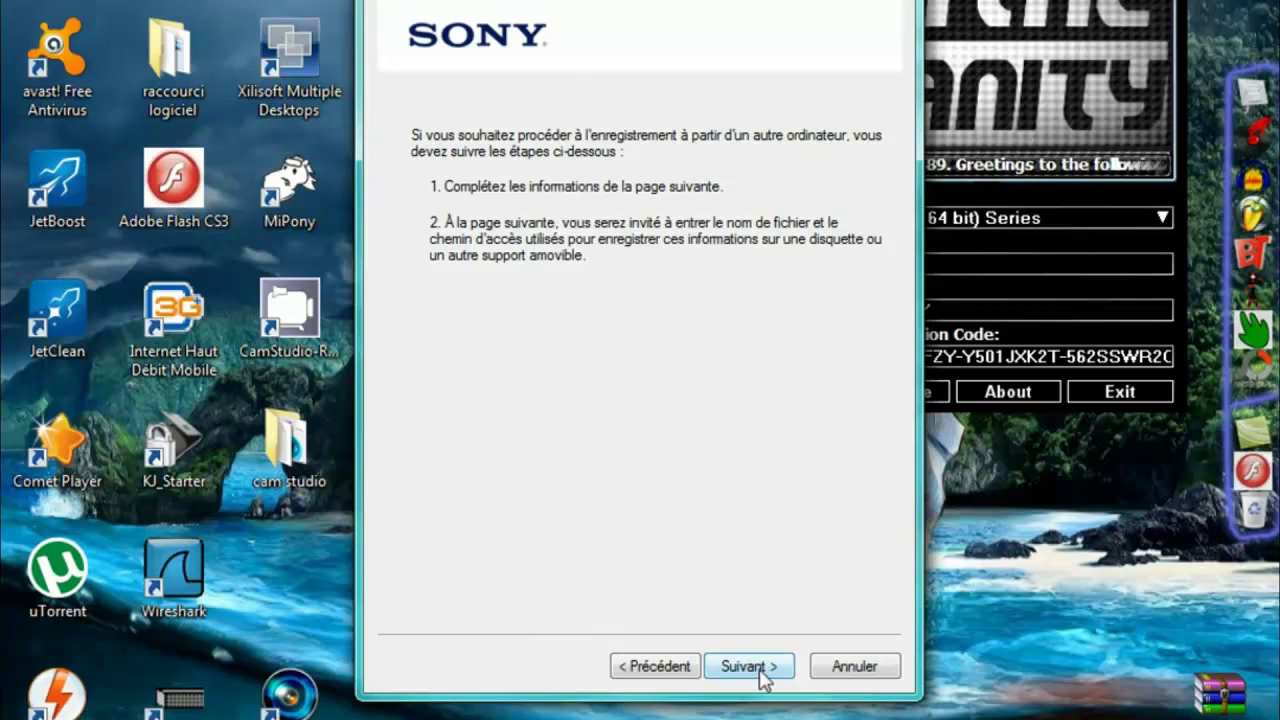
pyautogui.click(762, 668)
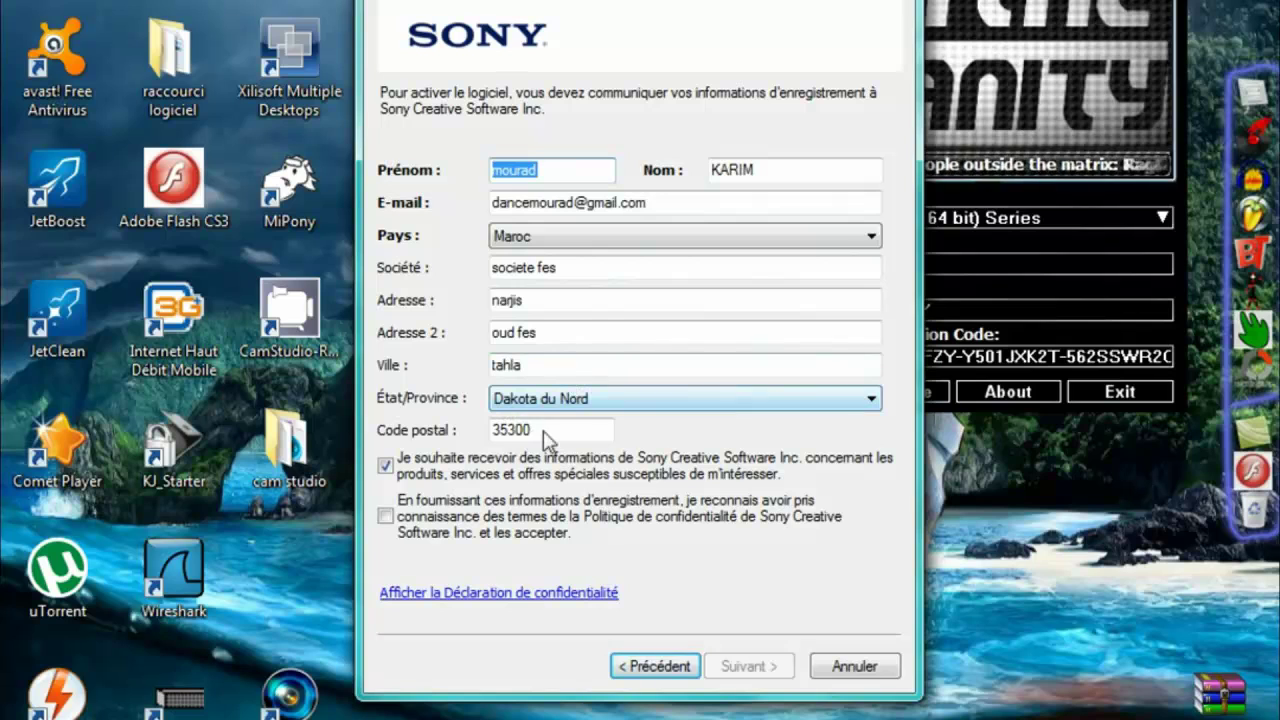
# Set État/Province to New York and accept the privacy policy in the registration details form.
pyautogui.click(575, 398)
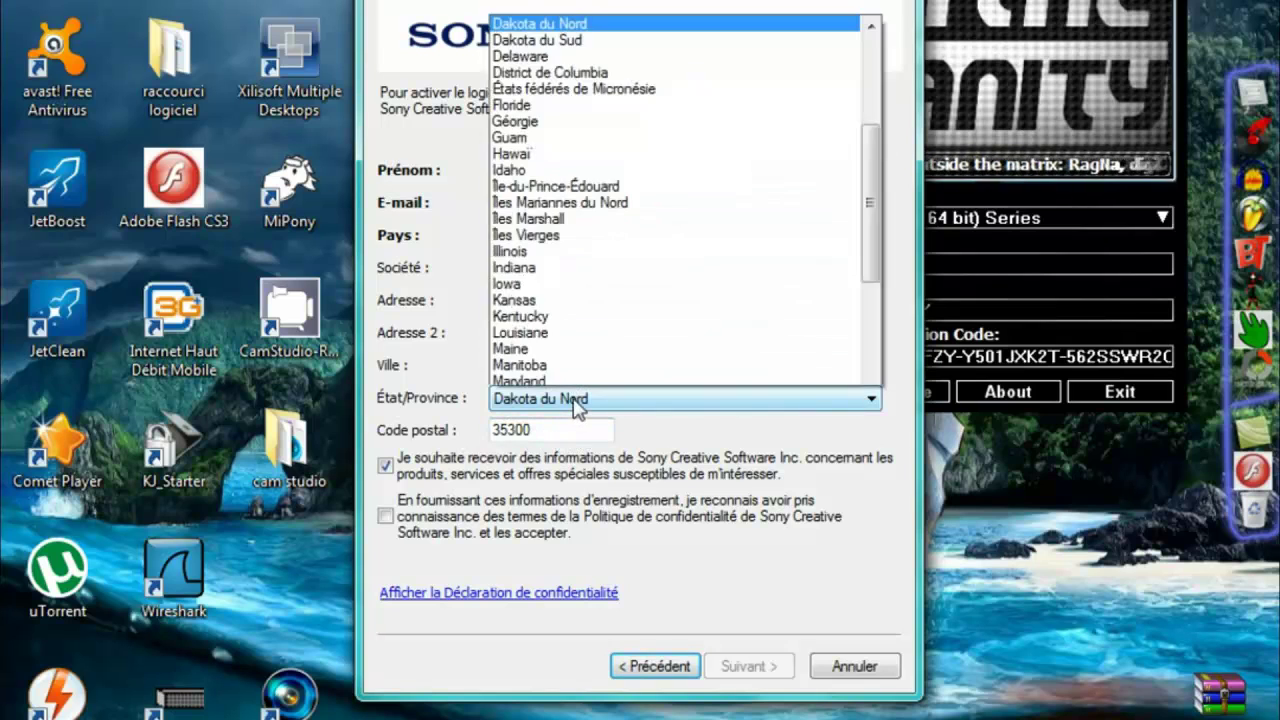
pyautogui.scroll(-2, 629, 206)
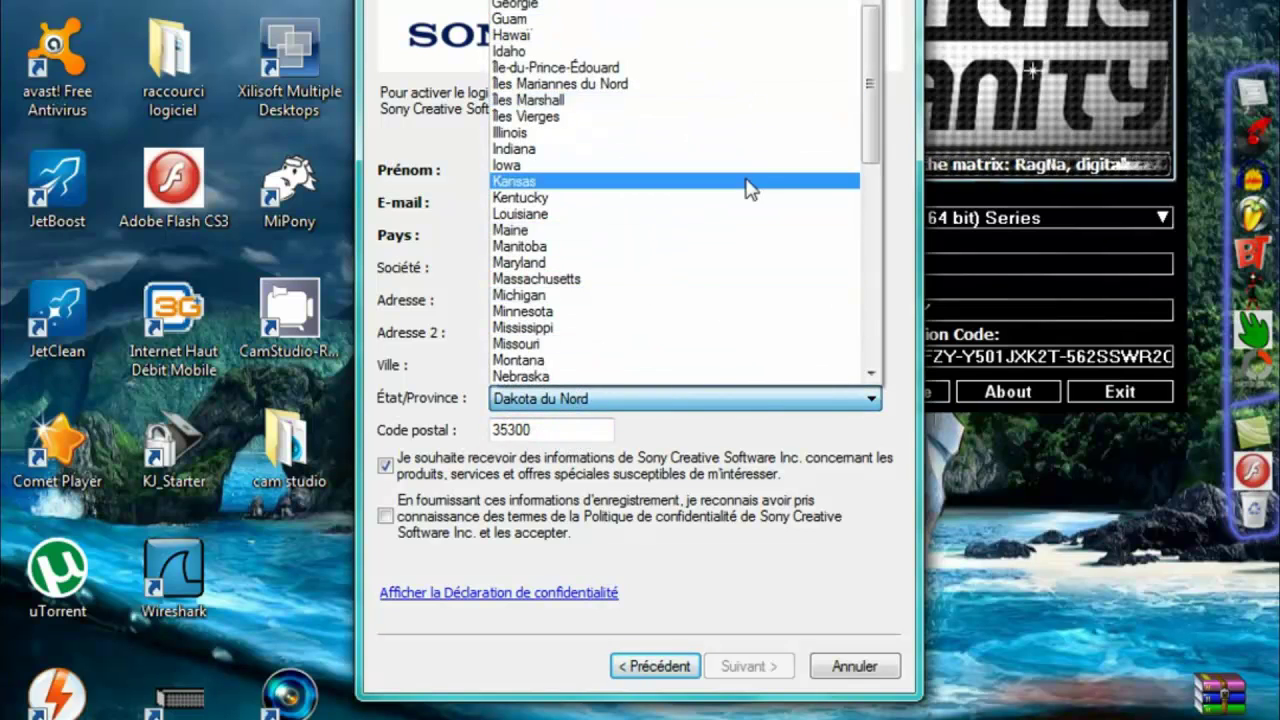
pyautogui.moveTo(876, 88); pyautogui.dragTo(870, 209)
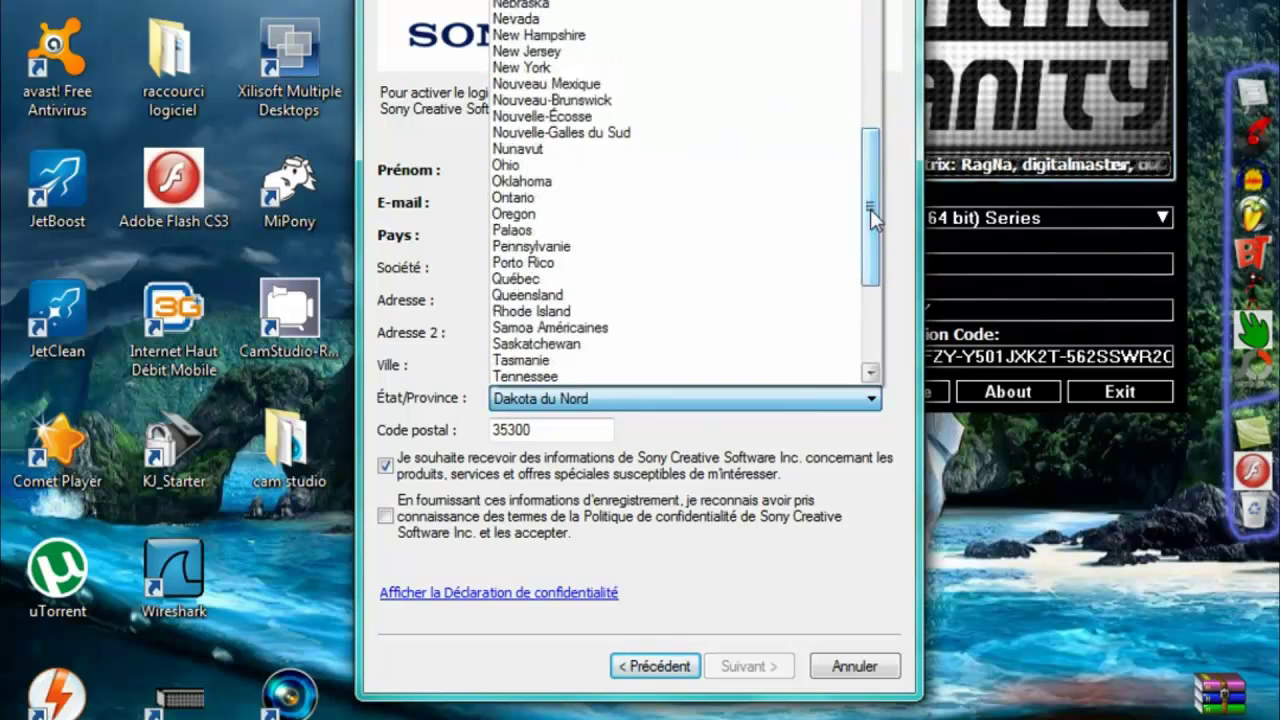
pyautogui.click(617, 68)
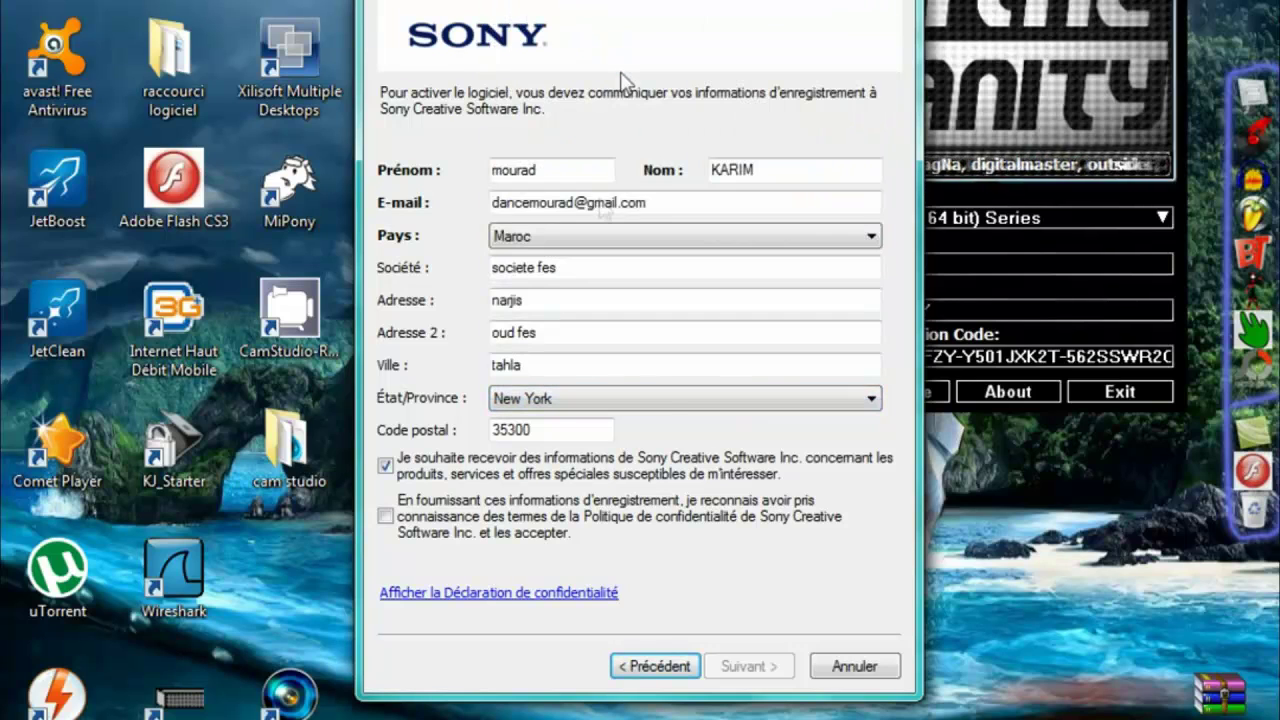
pyautogui.click(386, 516)
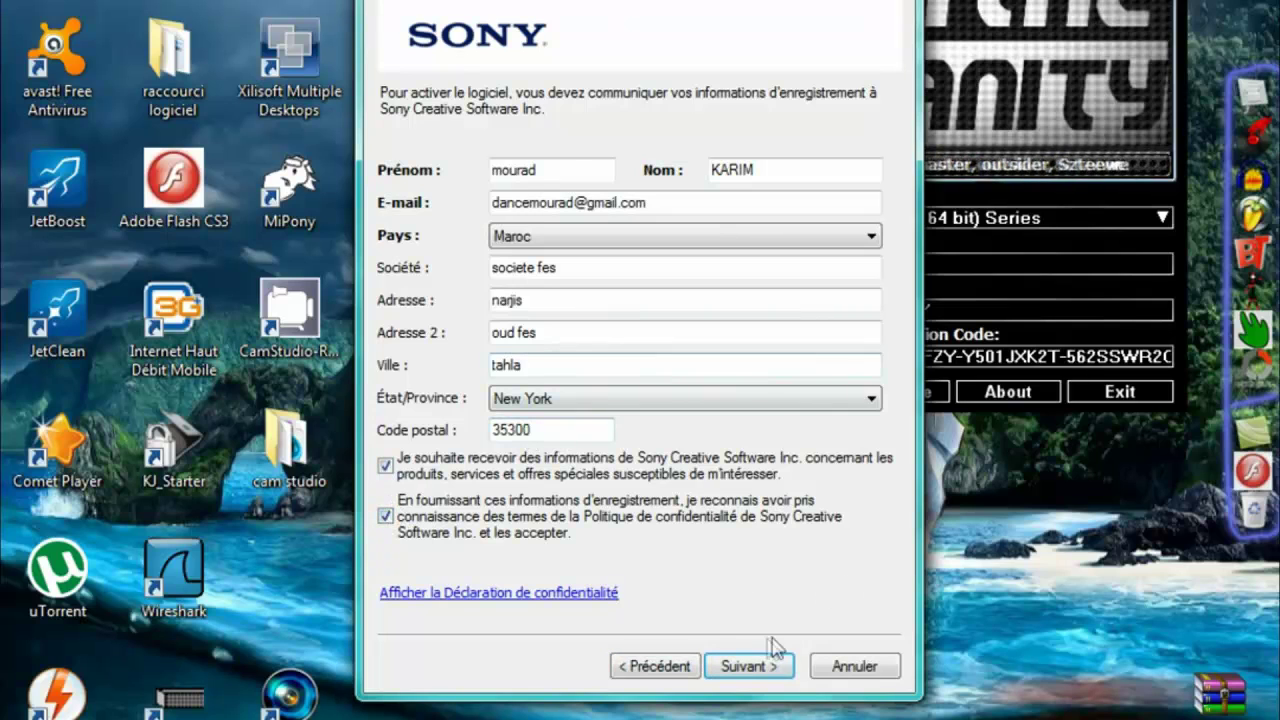
# Save the registration file as Enregistrer Vegas Pro in Mes documents, replacing the existing file, and continue to the authentication code page.
pyautogui.click(758, 678)
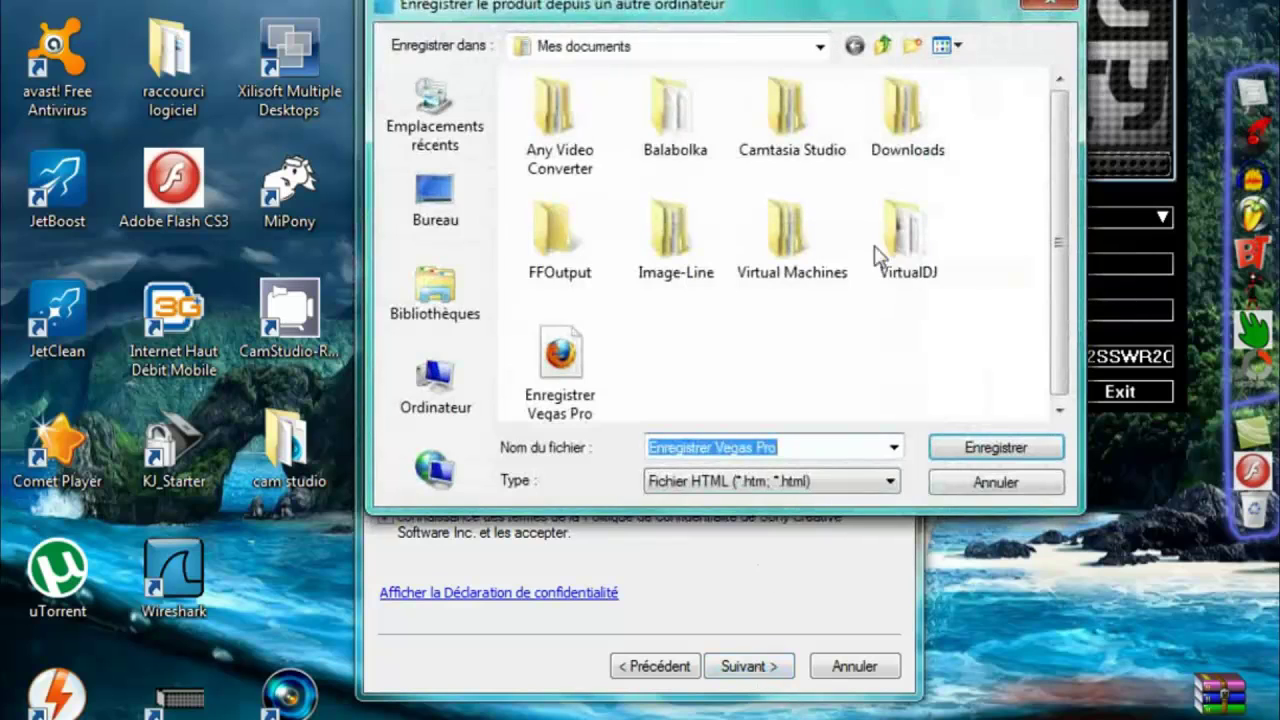
pyautogui.click(975, 448)
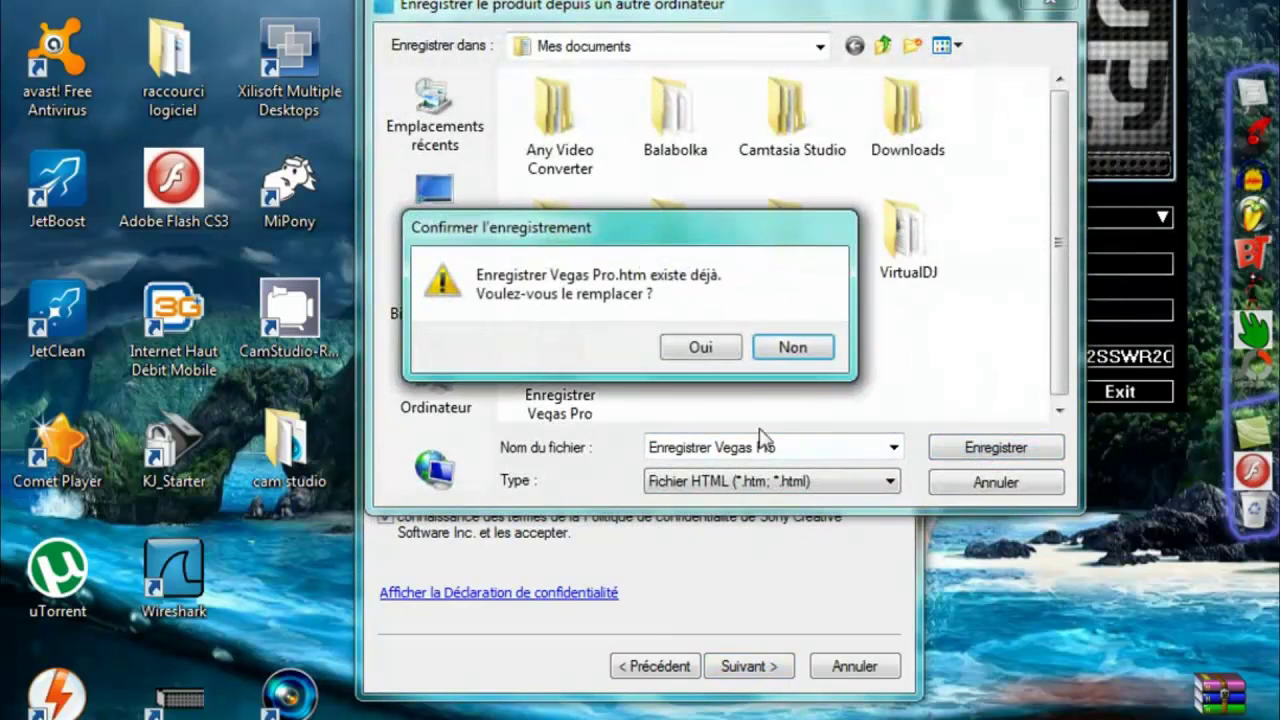
pyautogui.click(701, 347)
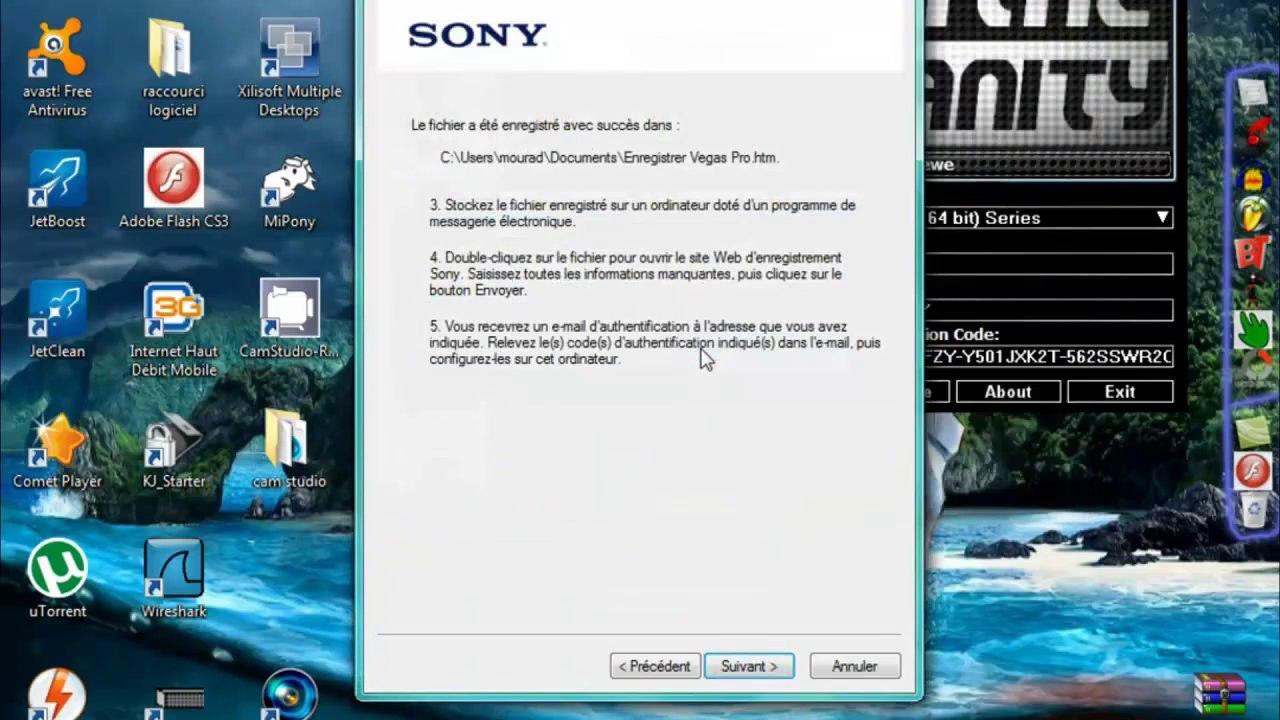
pyautogui.click(778, 664)
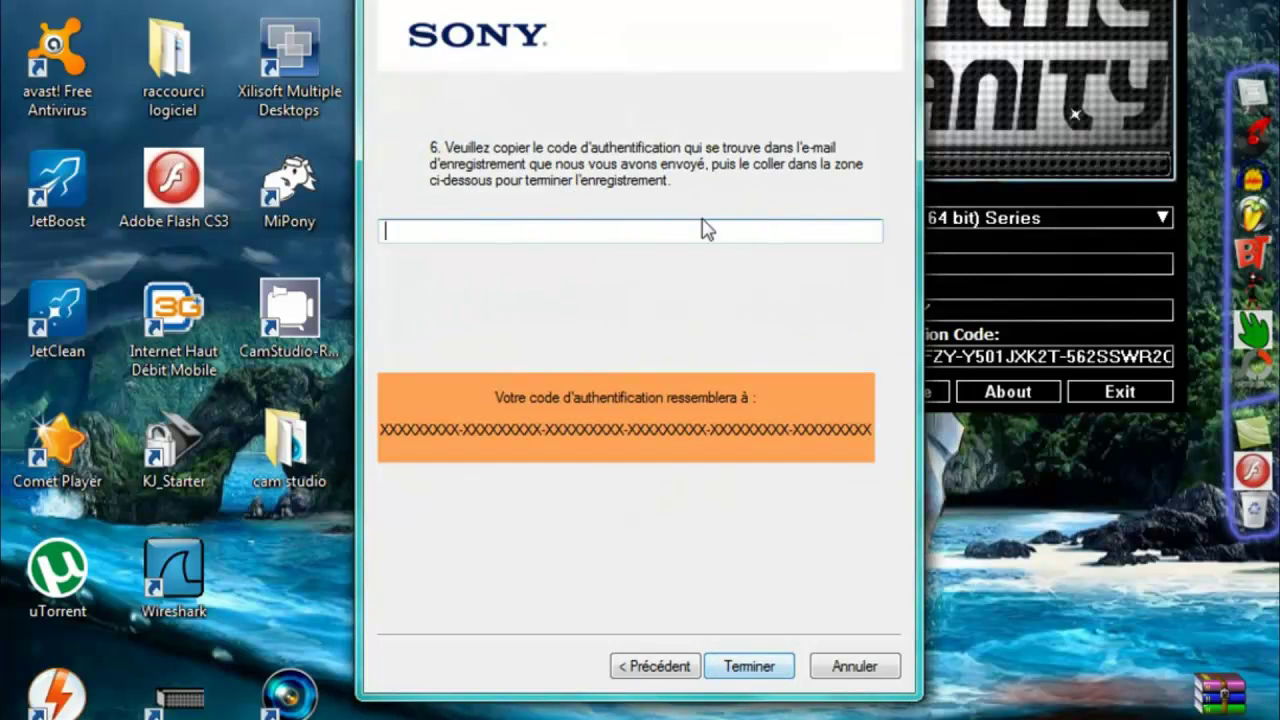
# Move the registration window away from Keygen and copy the full Activation/Authentication Code from Keygen.
pyautogui.moveTo(640, 1); pyautogui.dragTo(342, 0)
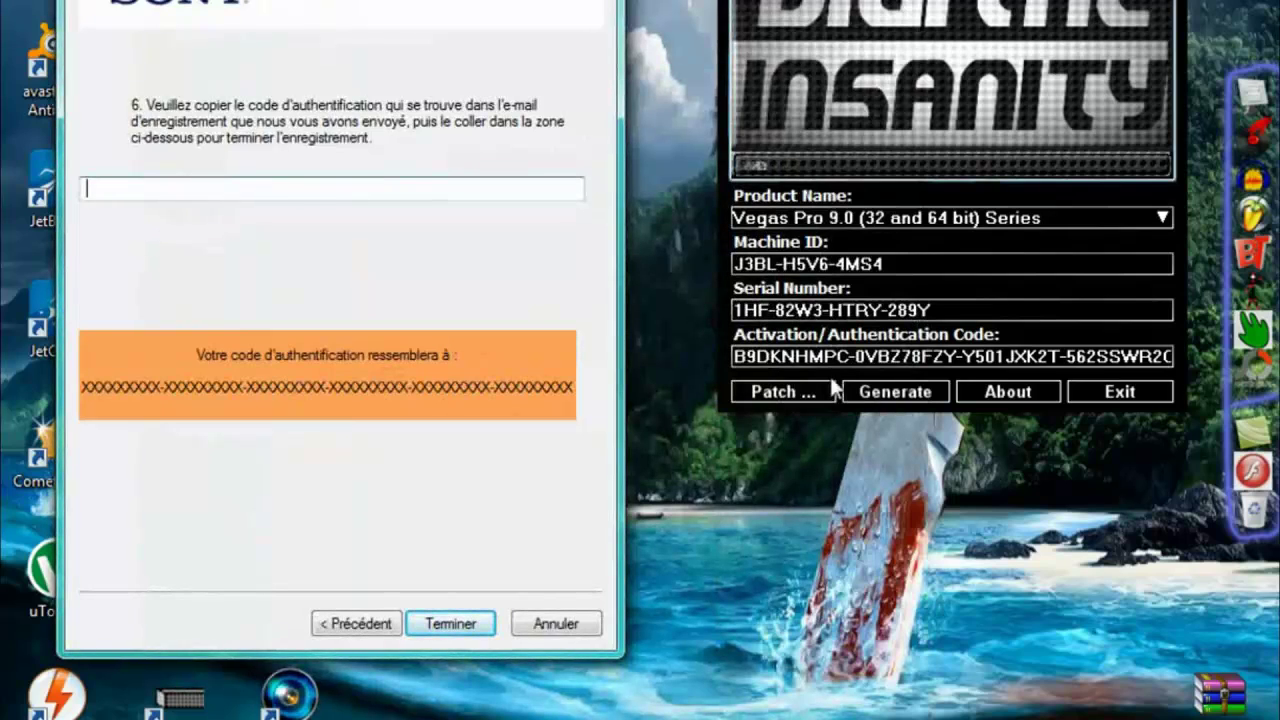
pyautogui.moveTo(738, 366); pyautogui.dragTo(1232, 366)
pyautogui.hotkey('ctrl', 'c')
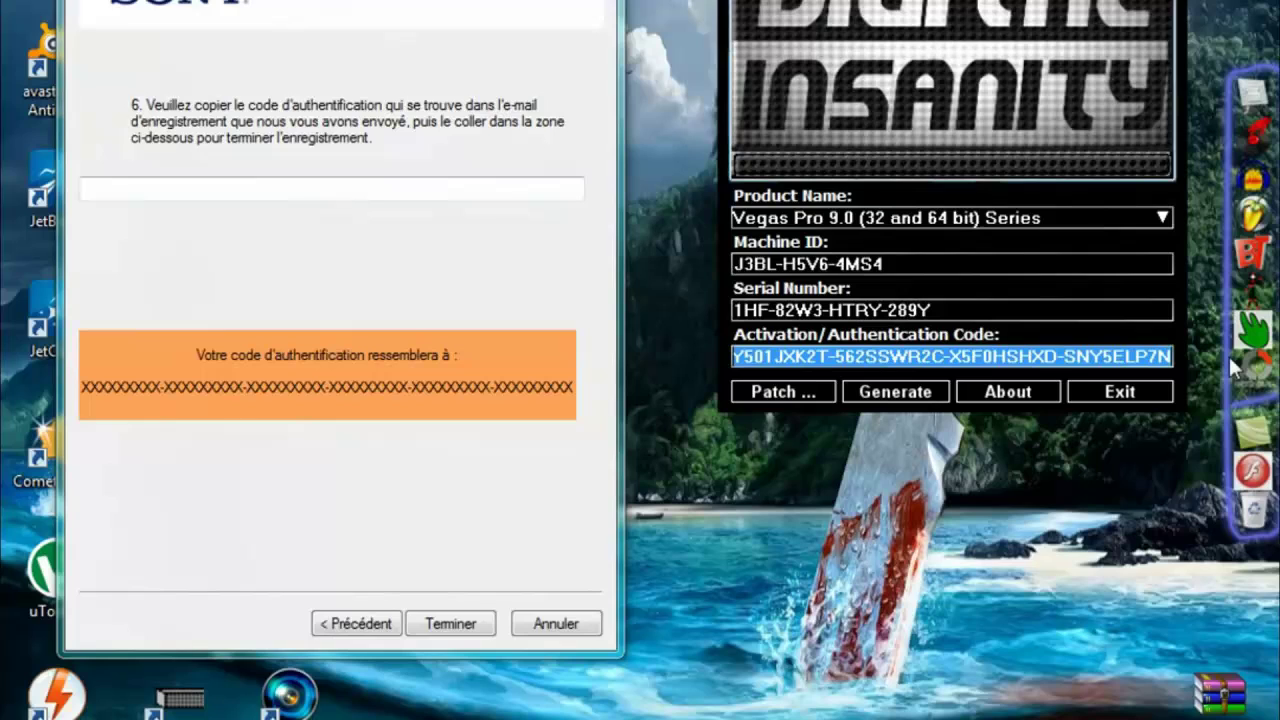
pyautogui.rightClick(1095, 364)
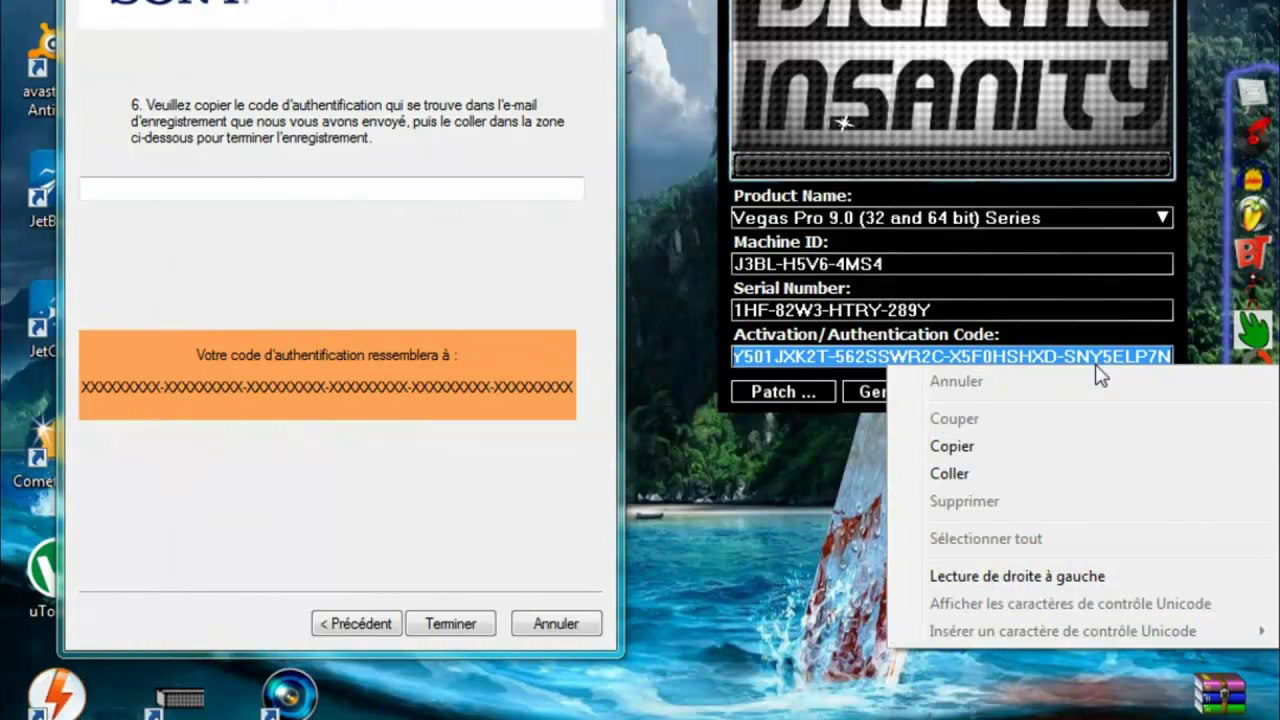
pyautogui.click(974, 448)
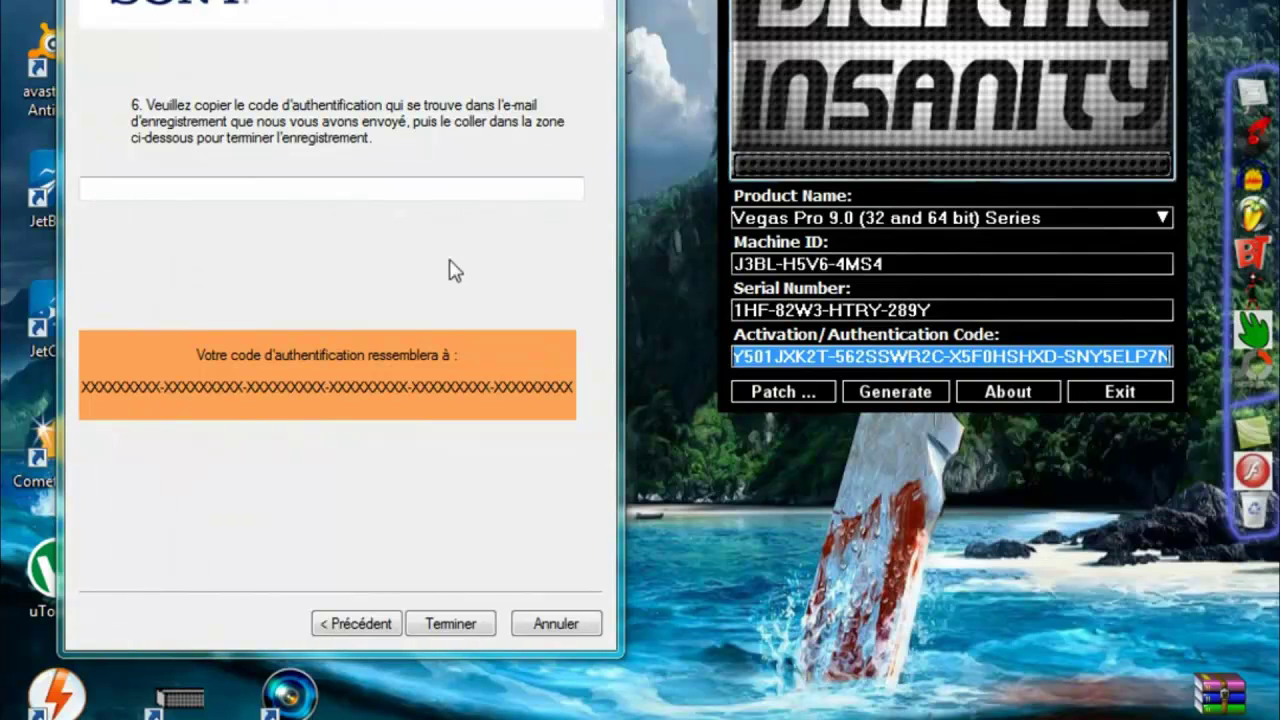
# Paste the copied authentication code into the registration window, finish the registration and exit Keygen.
pyautogui.click(498, 200)
pyautogui.rightClick(498, 200)
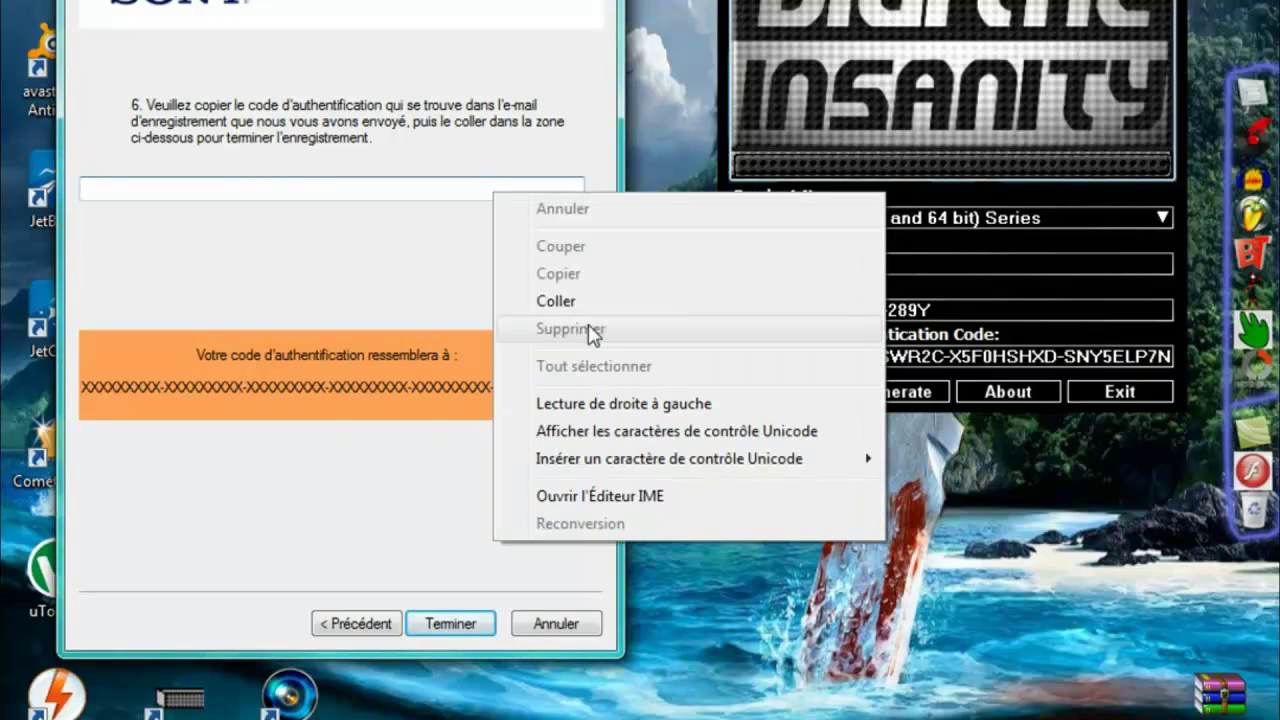
pyautogui.click(556, 301)
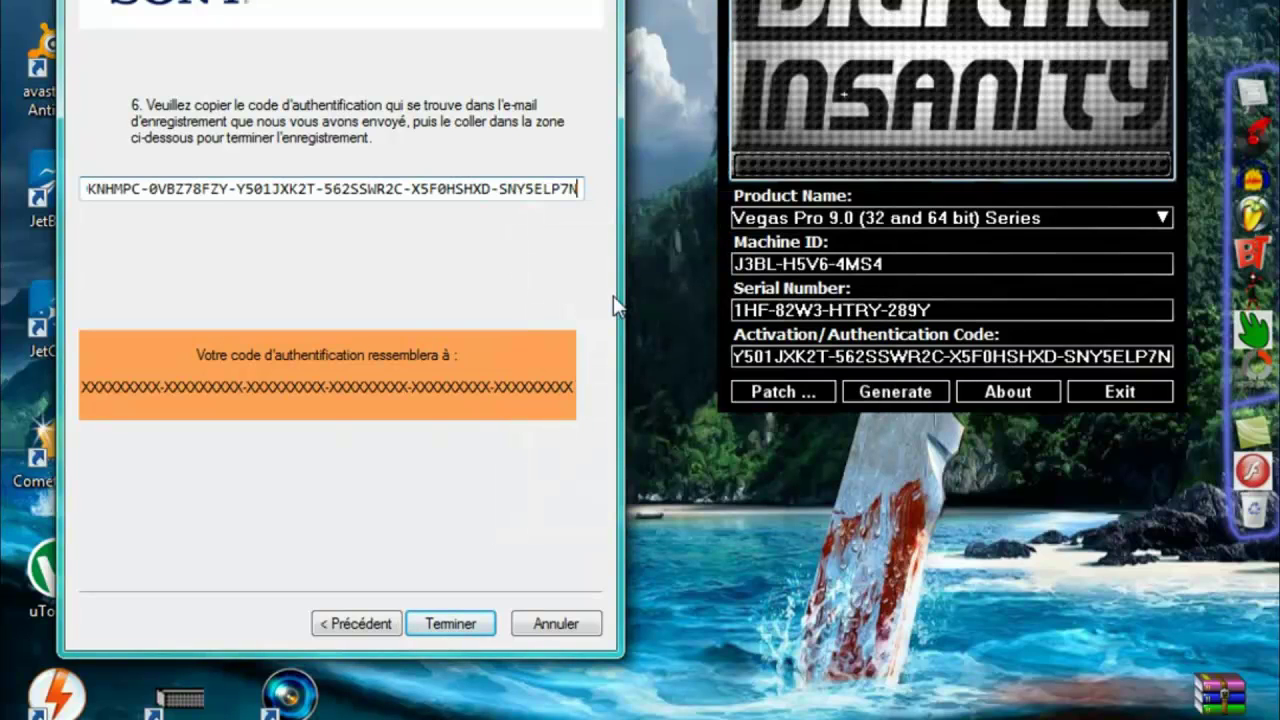
pyautogui.click(480, 626)
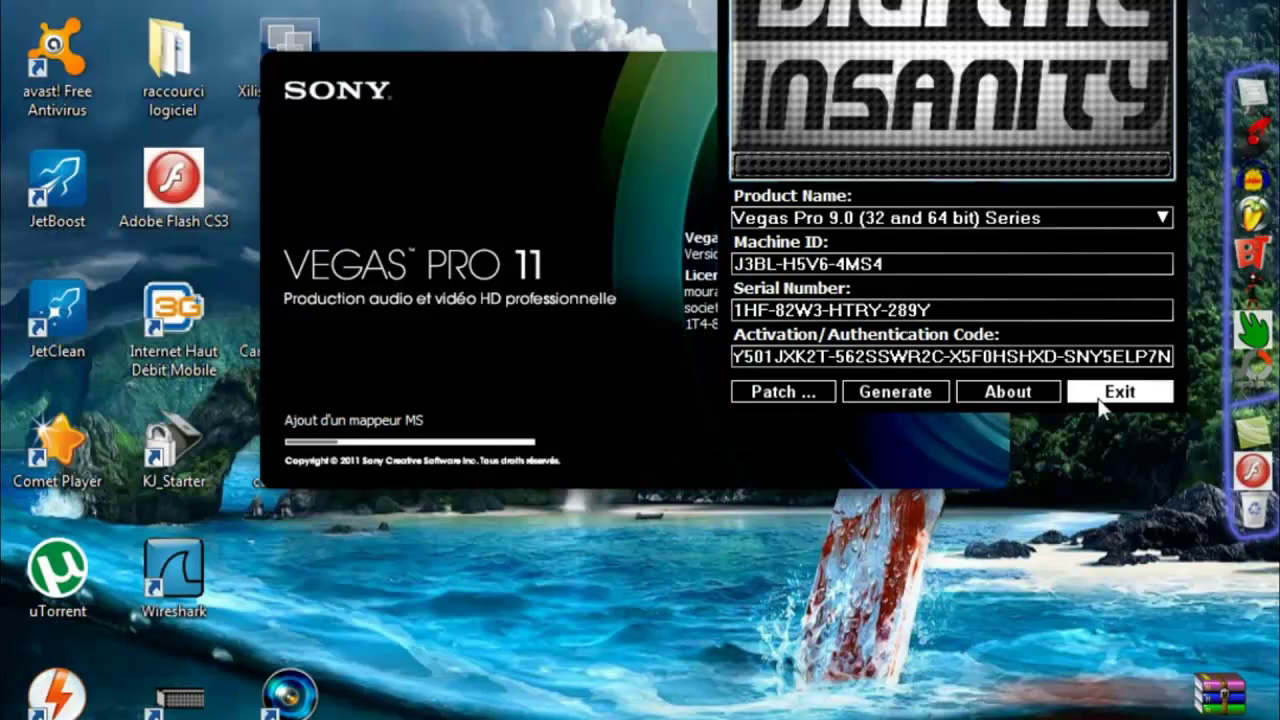
pyautogui.click(1103, 393)
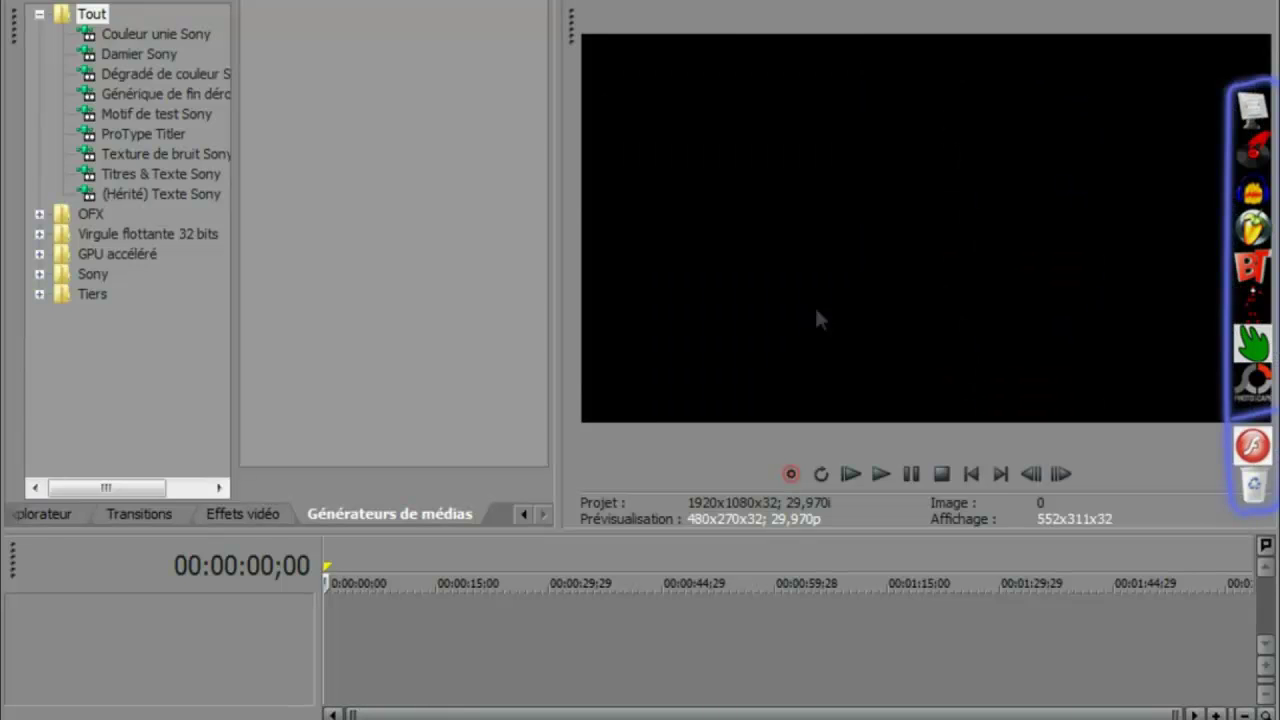
# Open the f.lux settings, set both the daytime and night lighting to 6500K, and close the settings window.
pyautogui.click(1021, 719)
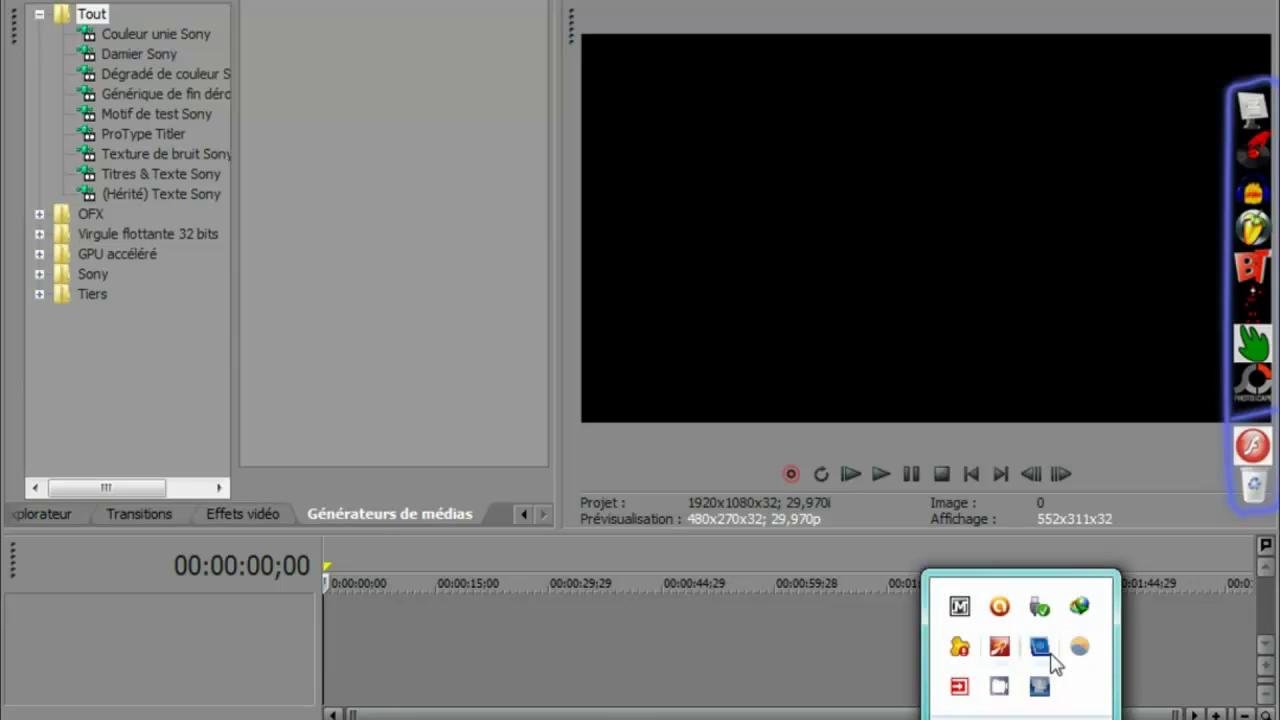
pyautogui.click(1080, 650)
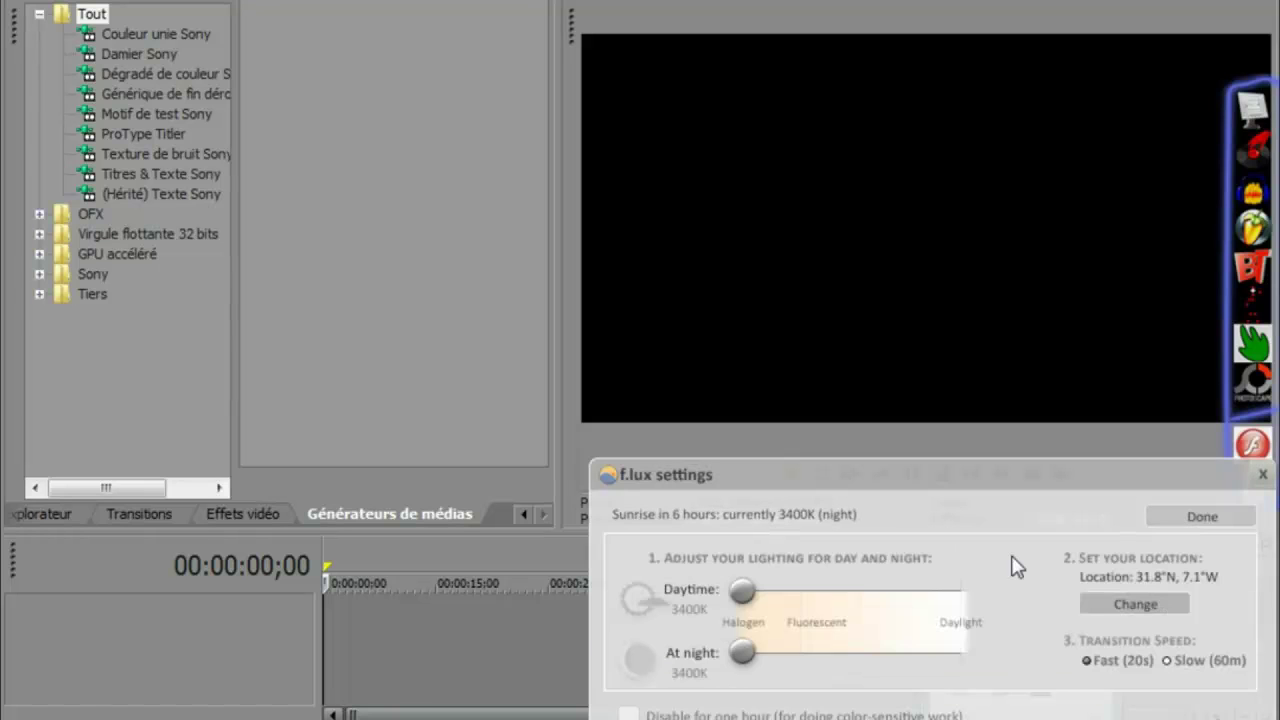
pyautogui.click(912, 590)
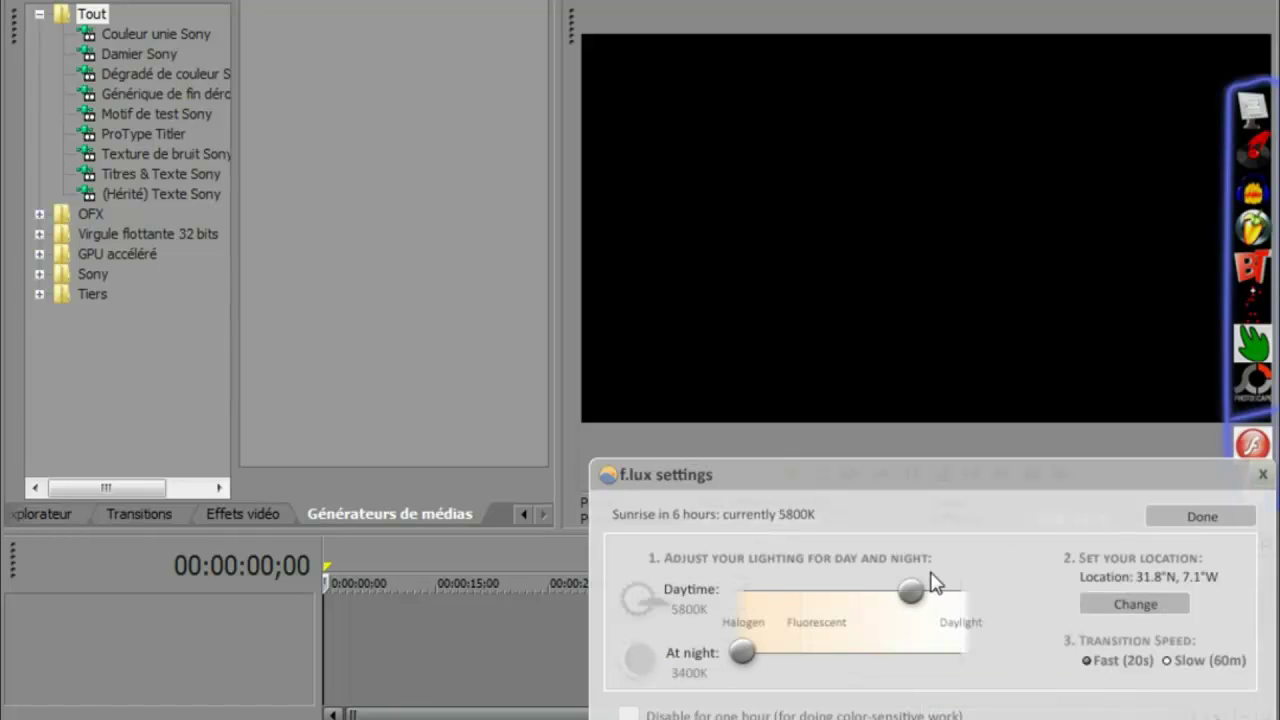
pyautogui.click(935, 589)
pyautogui.doubleClick(915, 652)
pyautogui.click(912, 652)
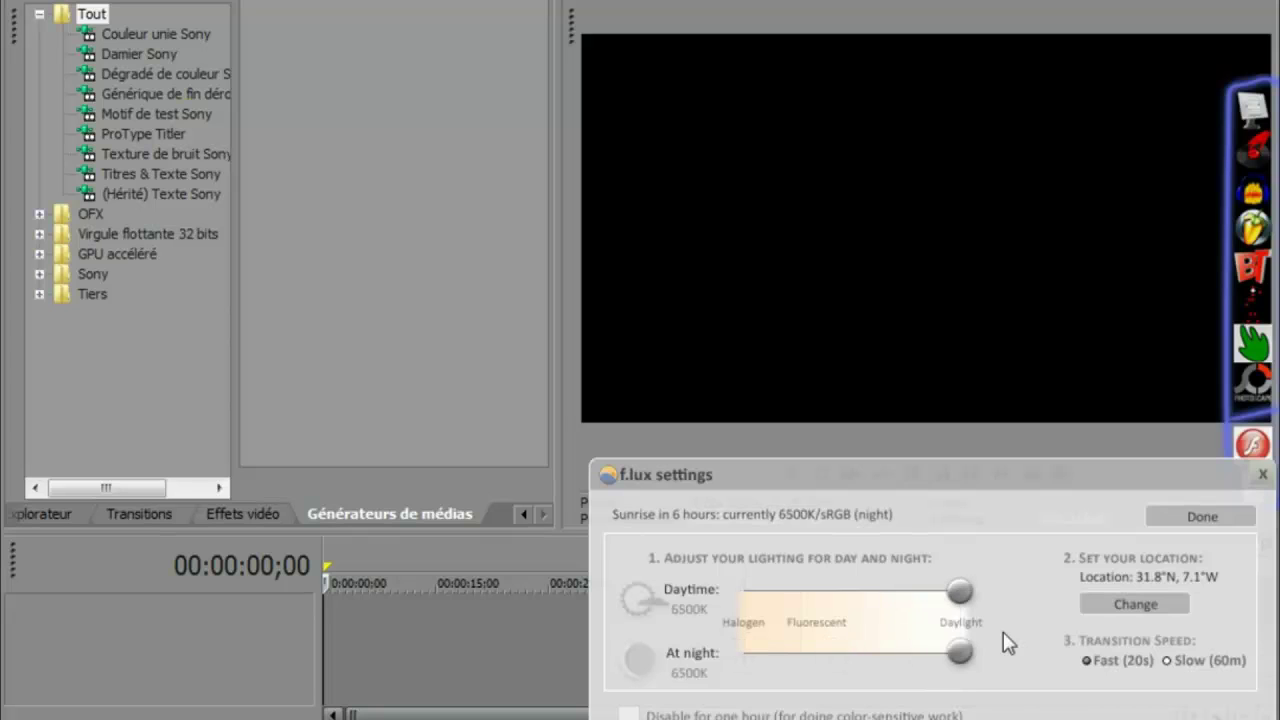
pyautogui.click(1200, 517)
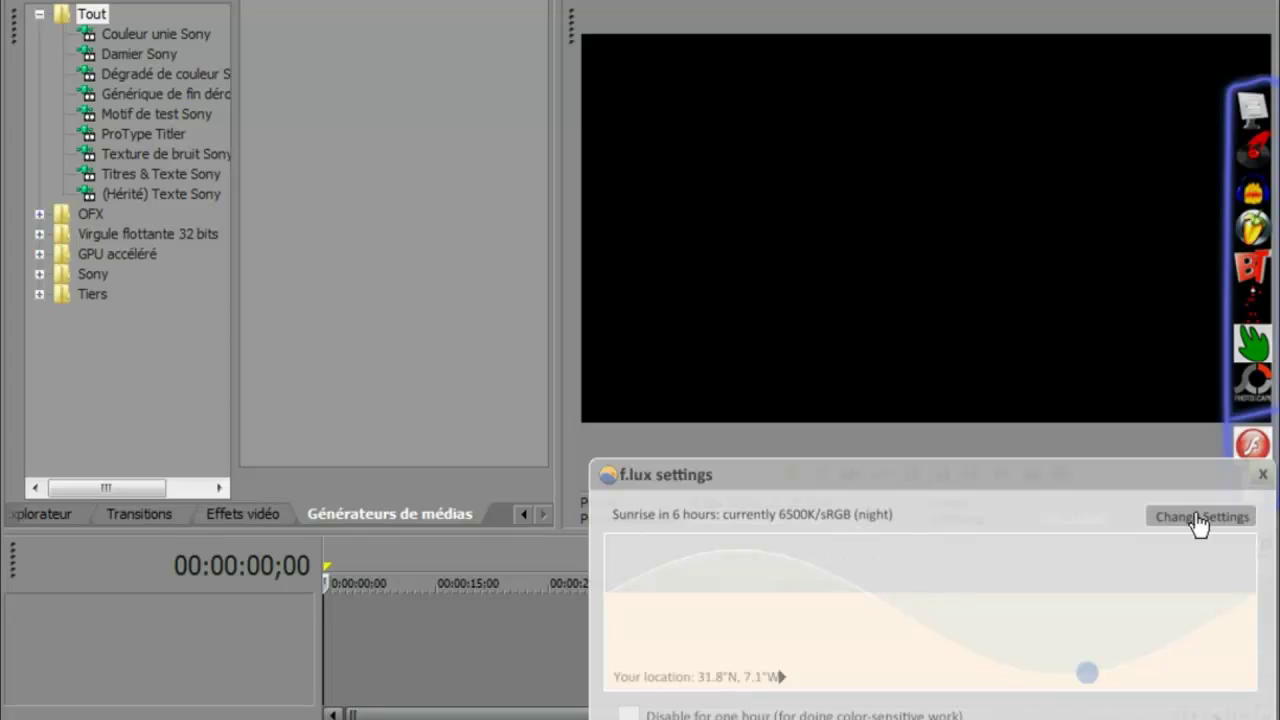
pyautogui.click(1262, 476)
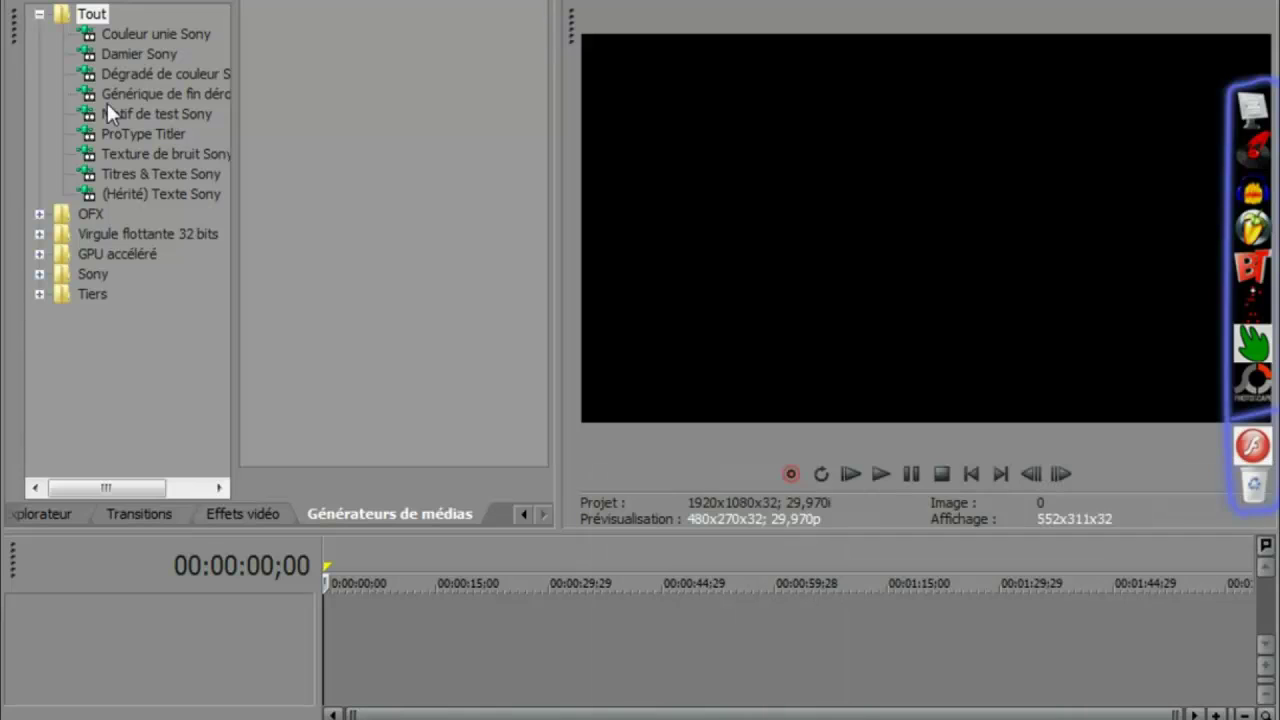
# Examine the presets of the media generators Dégradé de couleur Sony and Texture de bruit Sony.
pyautogui.press('Down')
pyautogui.press('Down')
pyautogui.press('Down')
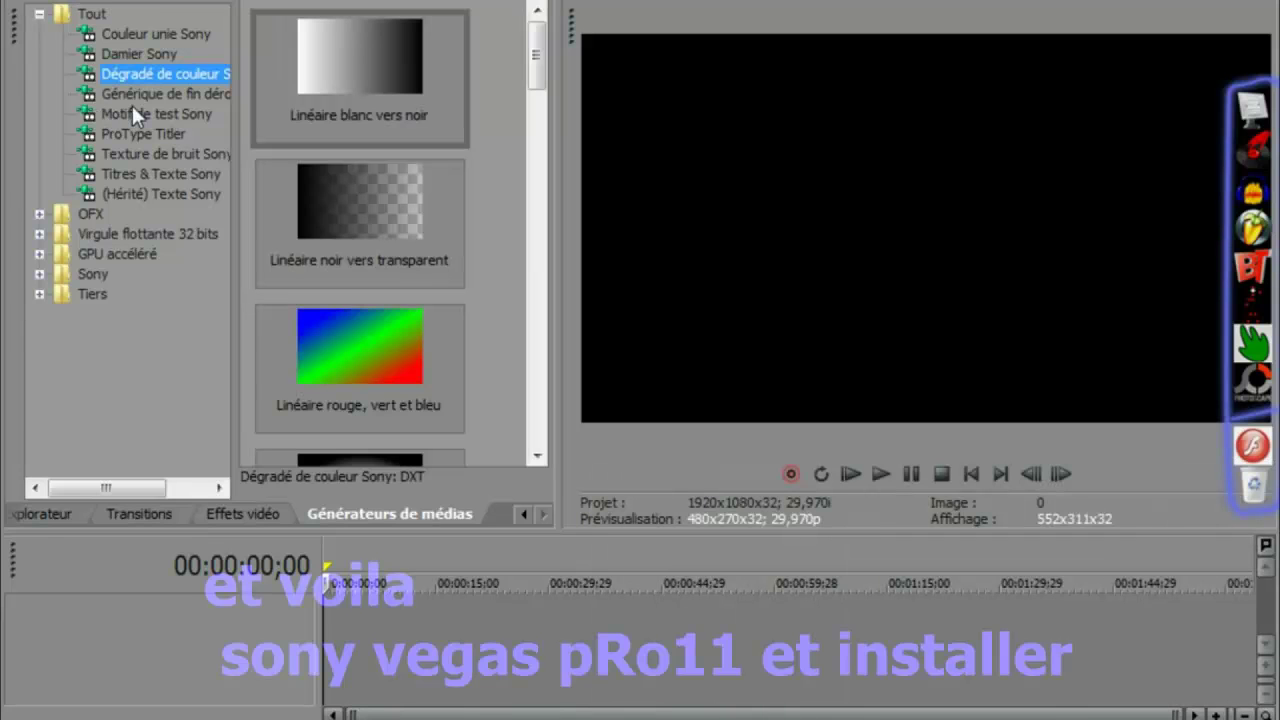
pyautogui.click(135, 155)
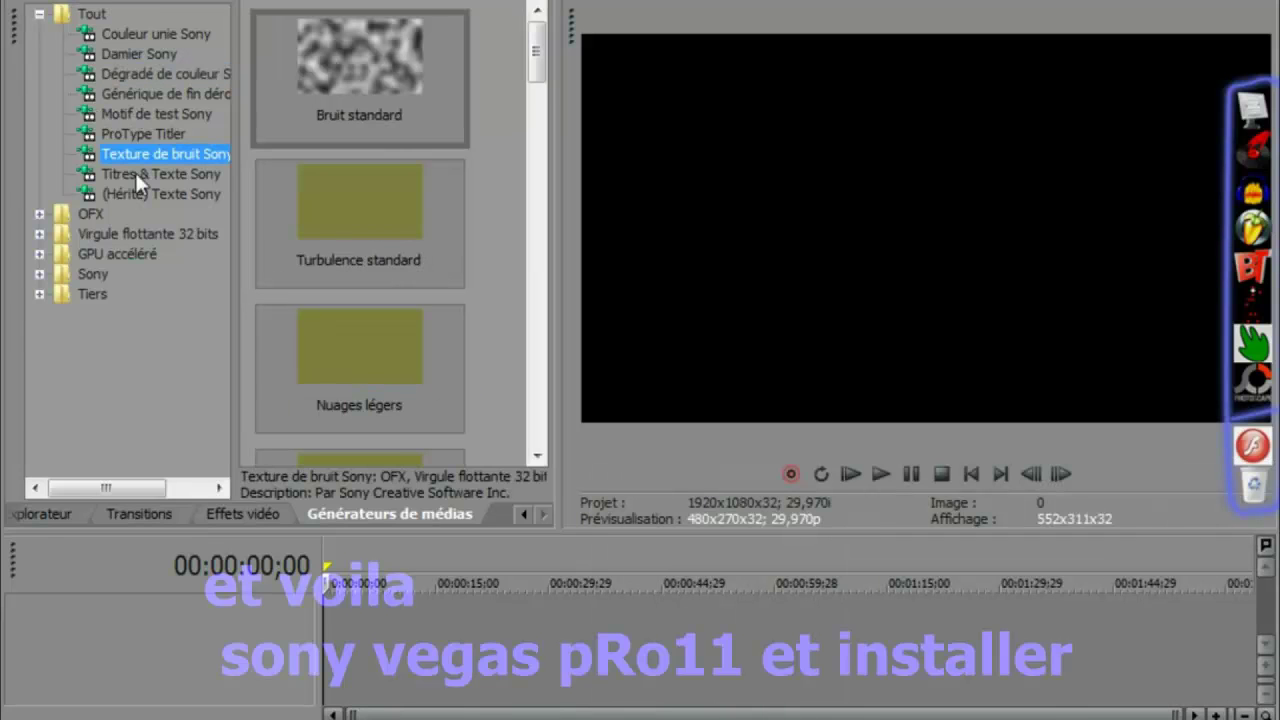
# Examine the transition presets, including NewBlue SP 3D Pizza Boxes, Flash Sony, Iris Sony, Glisser Sony, Fractionnement Sony and NewBlue SP 3D Confetti.
pyautogui.click(147, 511)
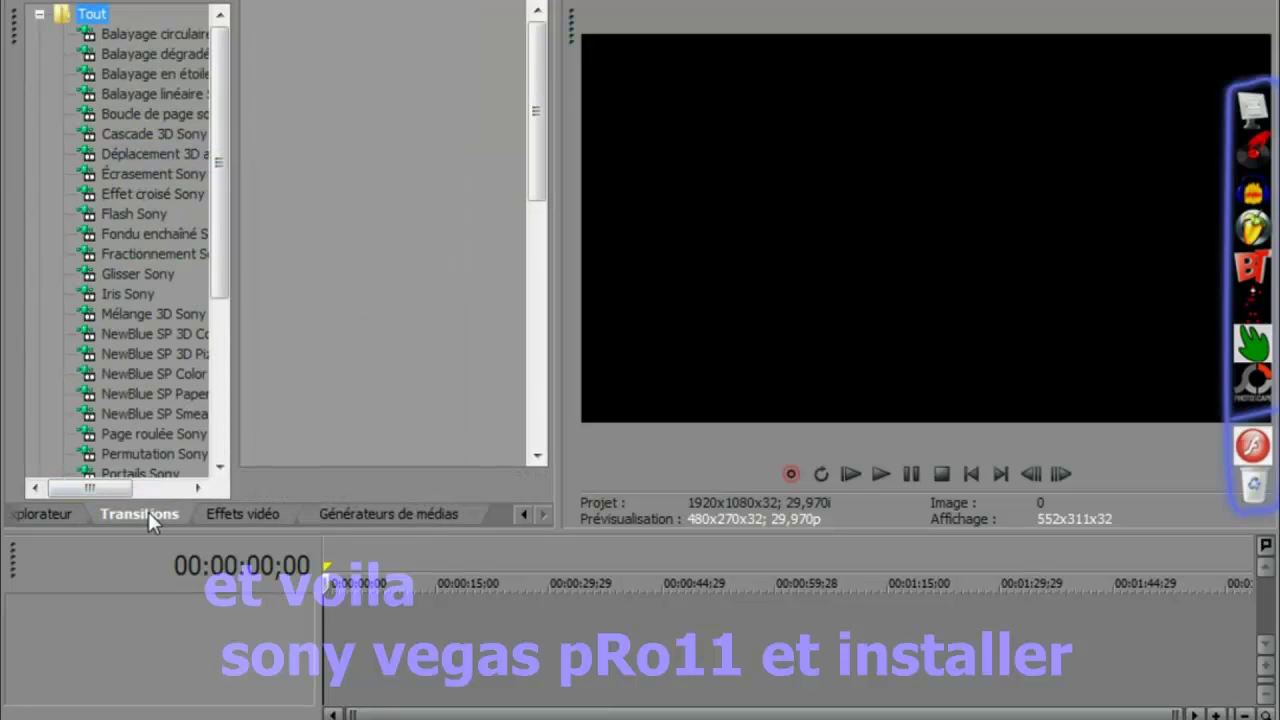
pyautogui.click(138, 356)
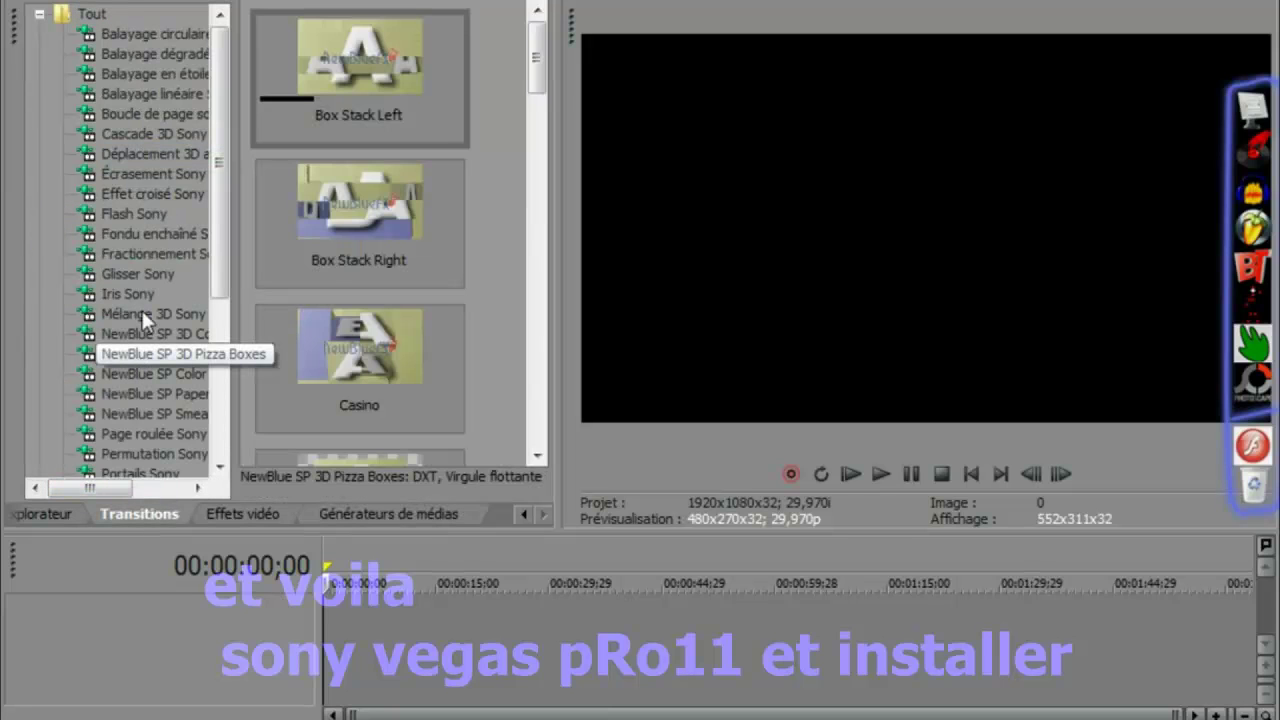
pyautogui.click(143, 206)
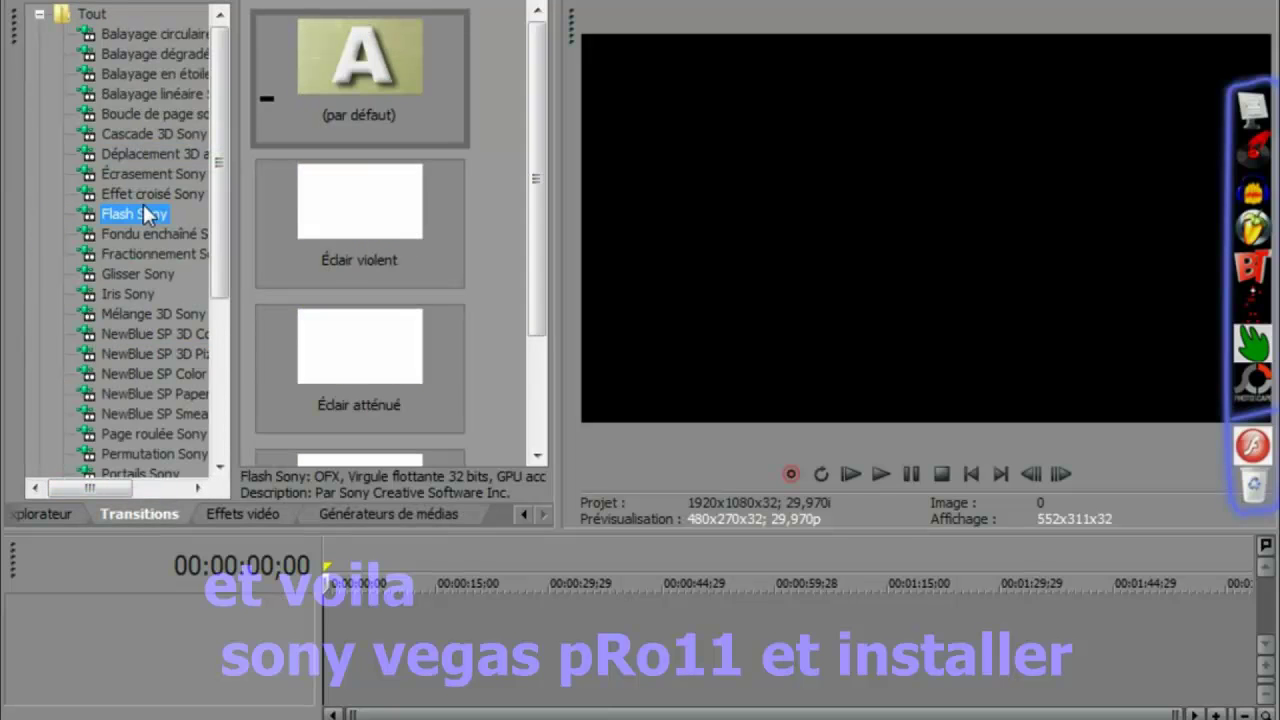
pyautogui.click(140, 299)
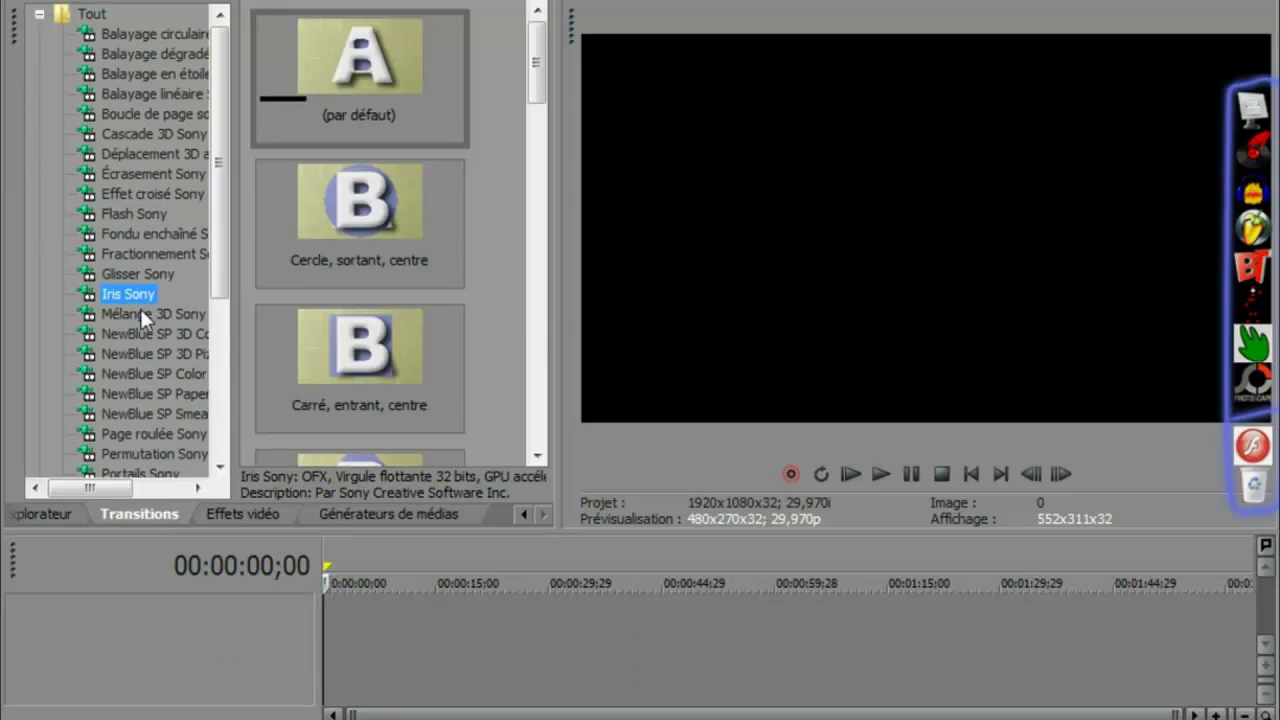
pyautogui.click(140, 309)
pyautogui.click(159, 269)
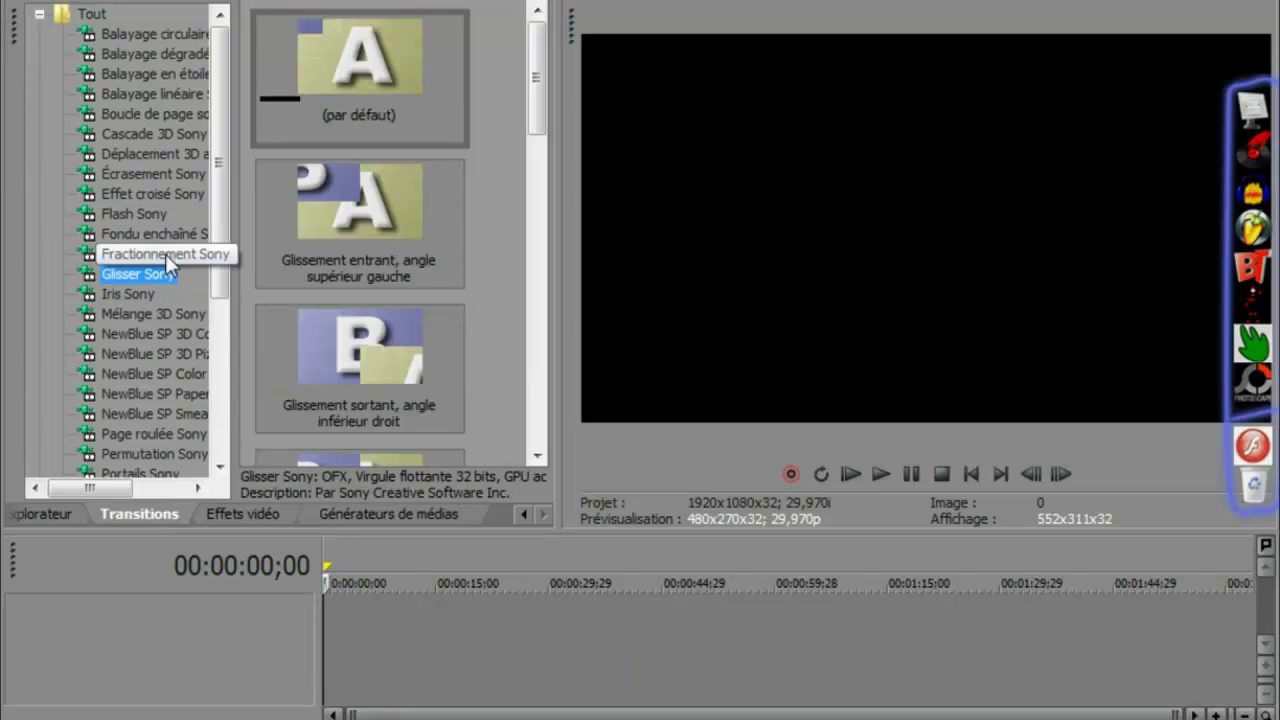
pyautogui.click(165, 254)
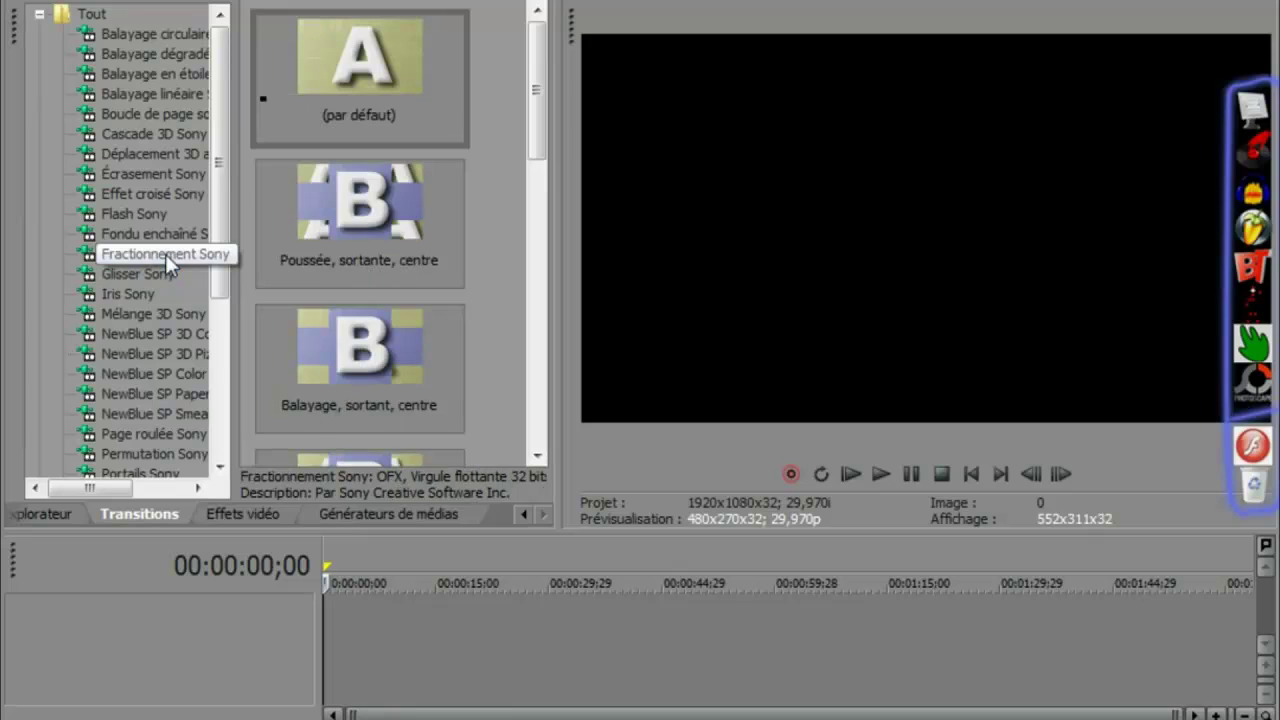
pyautogui.click(148, 329)
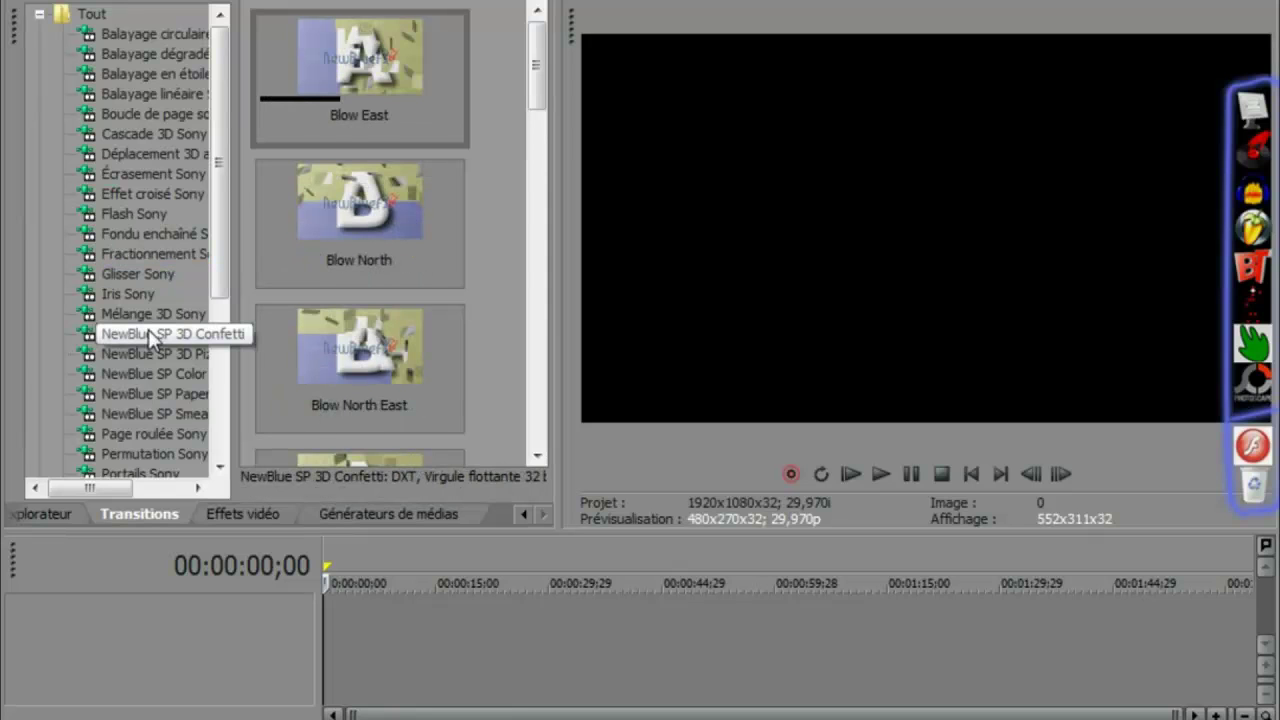
# View the file explorer's desktop contents and examine the video effects, including Contraste doux Sony and Éclat d'étoile Sony.
pyautogui.click(46, 508)
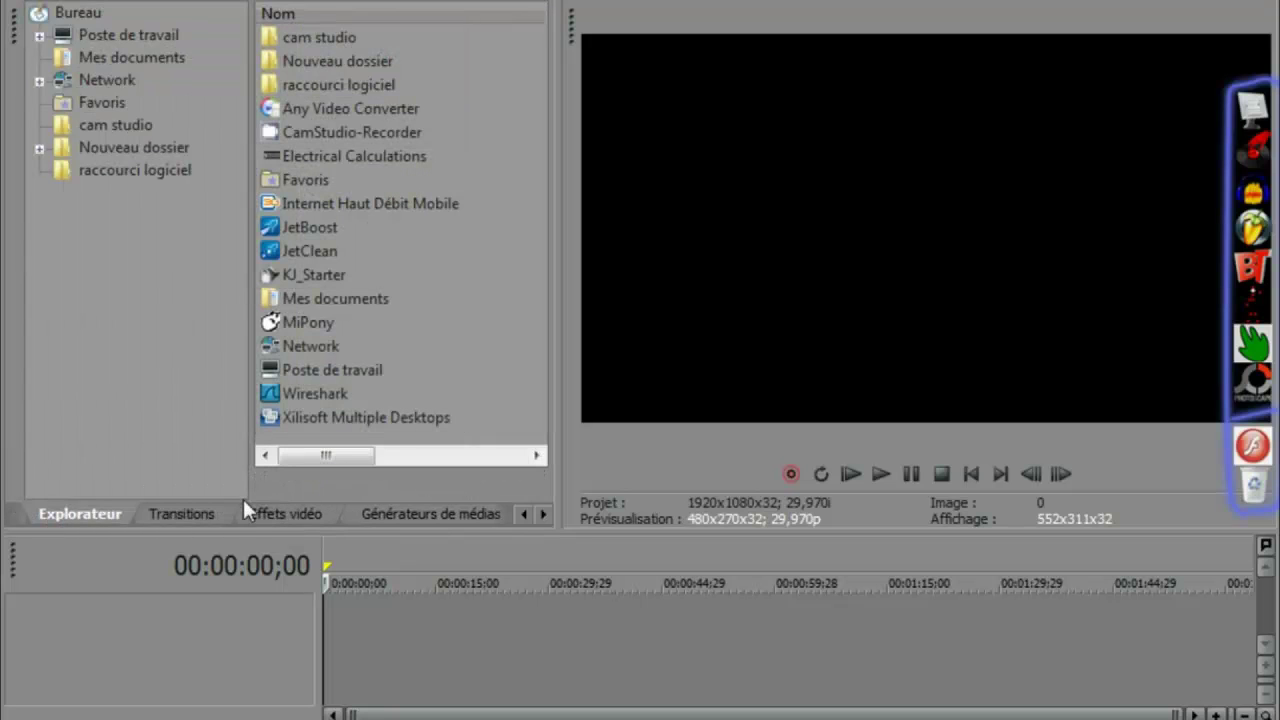
pyautogui.click(249, 515)
pyautogui.click(150, 159)
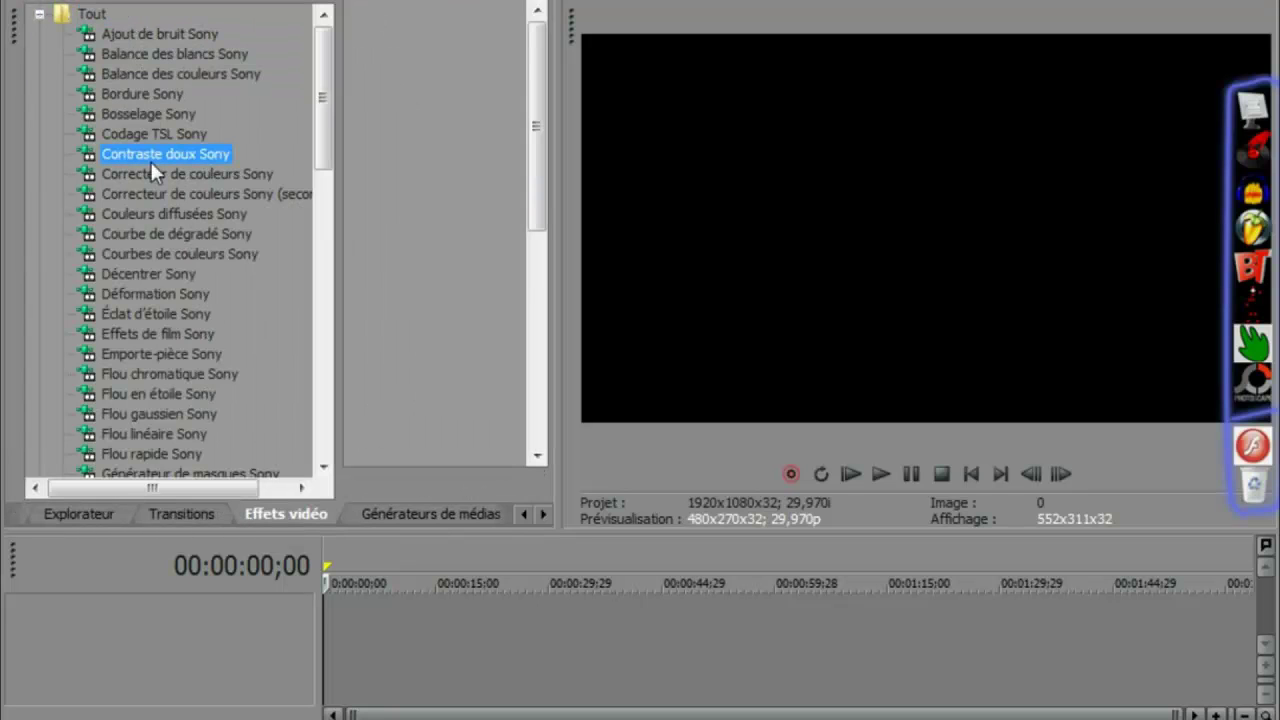
pyautogui.click(154, 314)
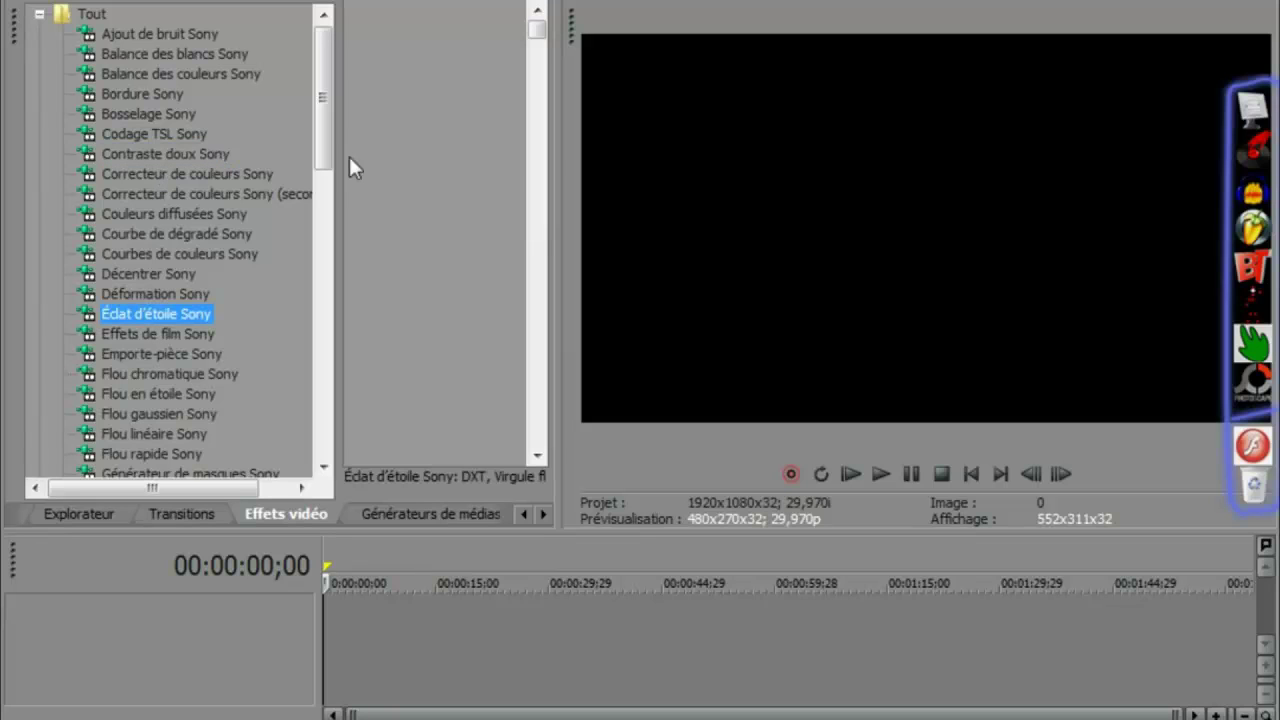
pyautogui.click(139, 375)
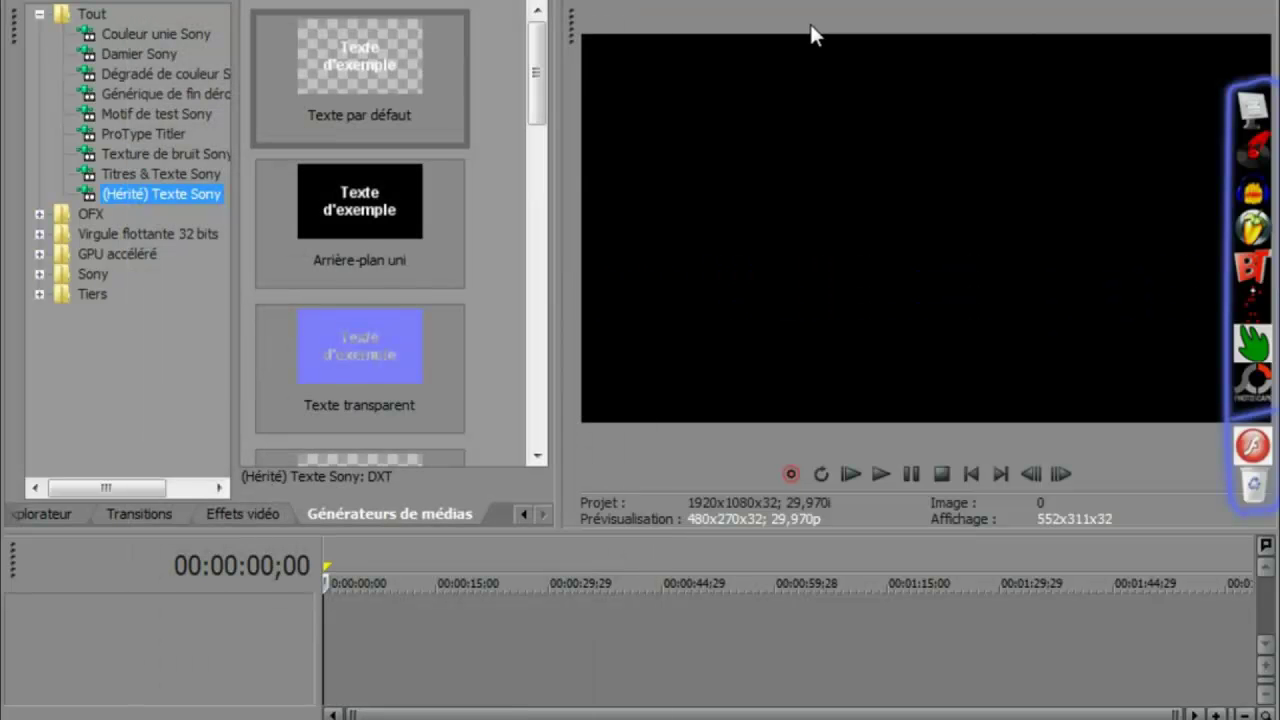
# Resize the workspace by narrowing the media generators pane beside the video preview and making the timeline area taller.
pyautogui.moveTo(563, 169); pyautogui.dragTo(534, 147)
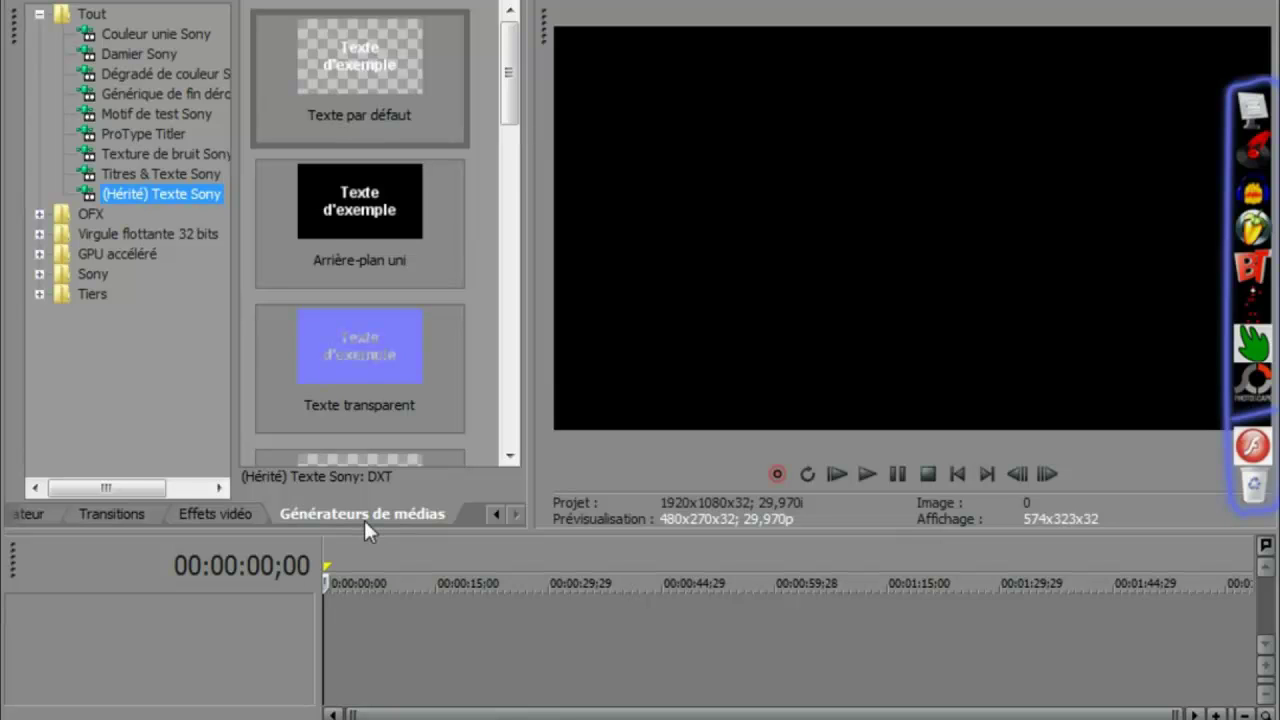
pyautogui.moveTo(364, 535); pyautogui.dragTo(277, 403)
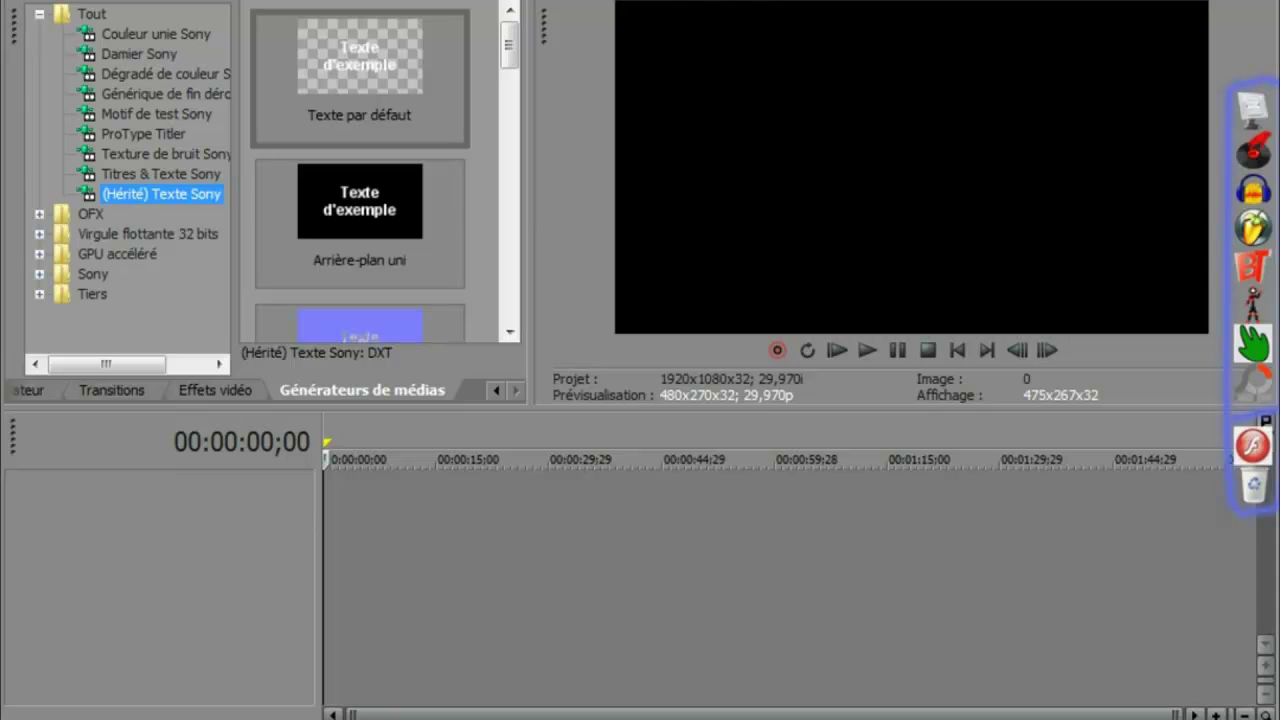